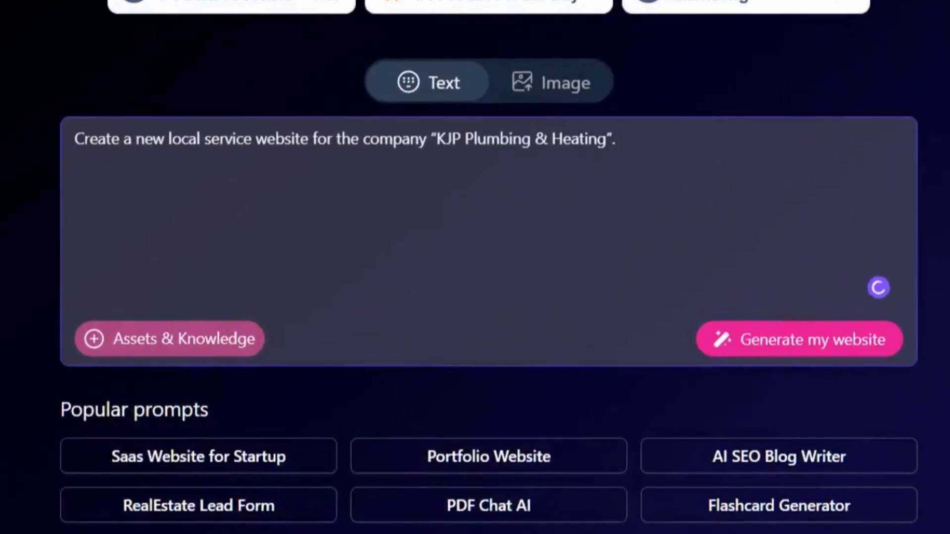
- Begin the KJP Plumbing & Heating website from the EZsite home page prompt box
{"action": "left_click", "coordinate": [771, 344]}
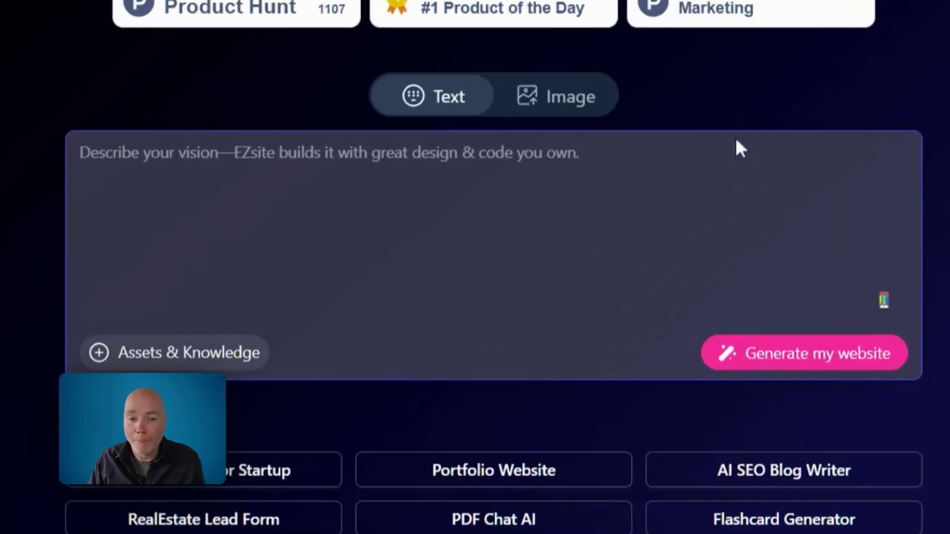
- Scroll down the EZsite home page toward the Templates entry
{"action": "scroll", "coordinate": [736, 143], "scroll_direction": "down", "scroll_amount": 5}
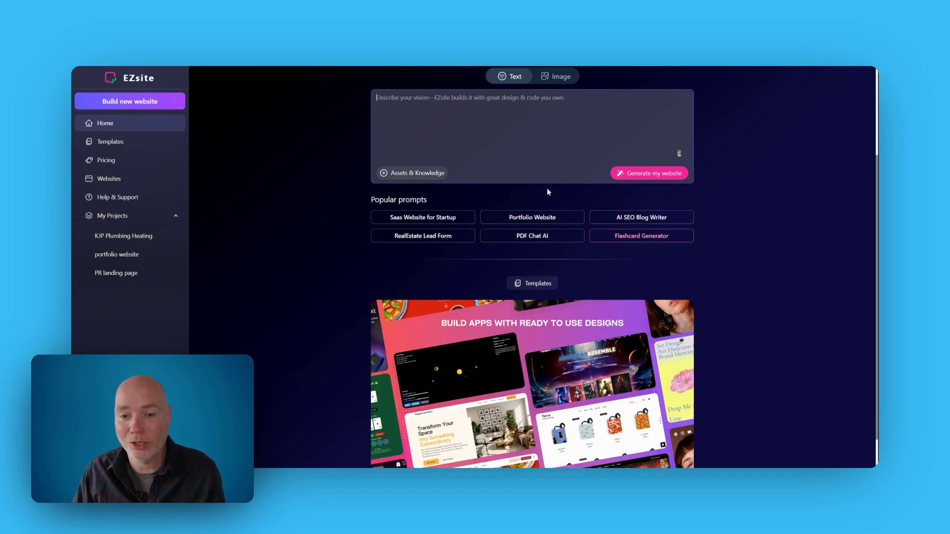
{"action": "scroll", "coordinate": [505, 189], "scroll_direction": "down", "scroll_amount": 1}
- Open the templates gallery and browse down through its template cards
{"action": "left_click", "coordinate": [535, 242]}
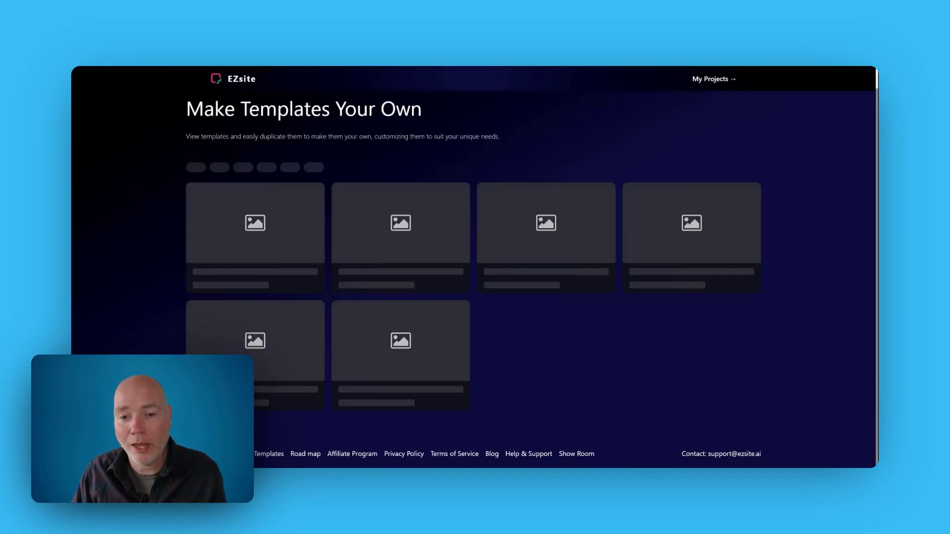
{"action": "scroll", "coordinate": [574, 173], "scroll_direction": "down", "scroll_amount": 3}
{"action": "scroll", "coordinate": [504, 179], "scroll_direction": "up", "scroll_amount": 3}
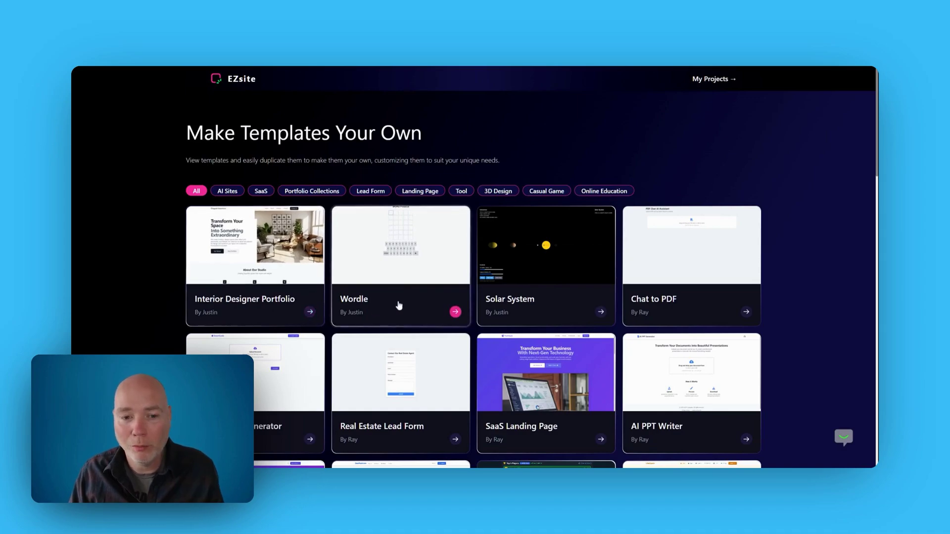
{"action": "scroll", "coordinate": [559, 269], "scroll_direction": "down", "scroll_amount": 1}
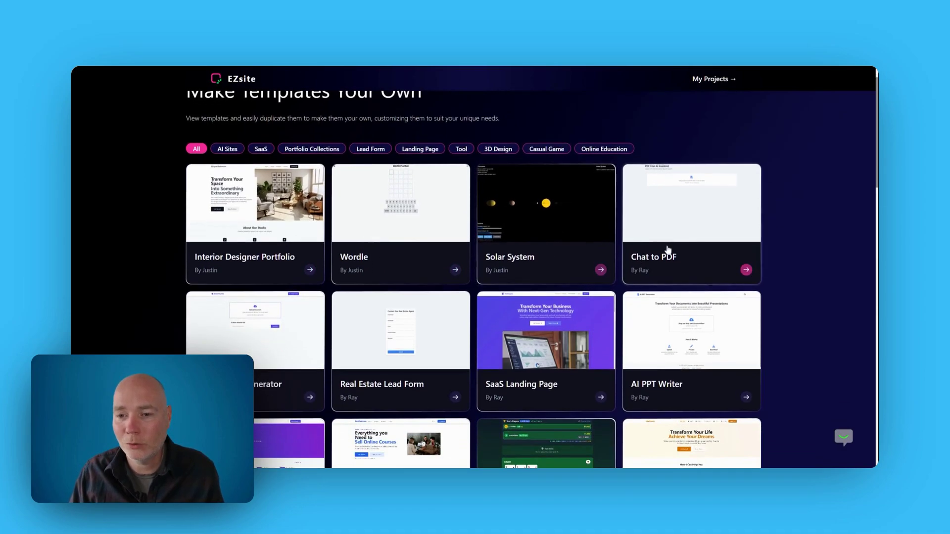
{"action": "scroll", "coordinate": [468, 222], "scroll_direction": "down", "scroll_amount": 5}
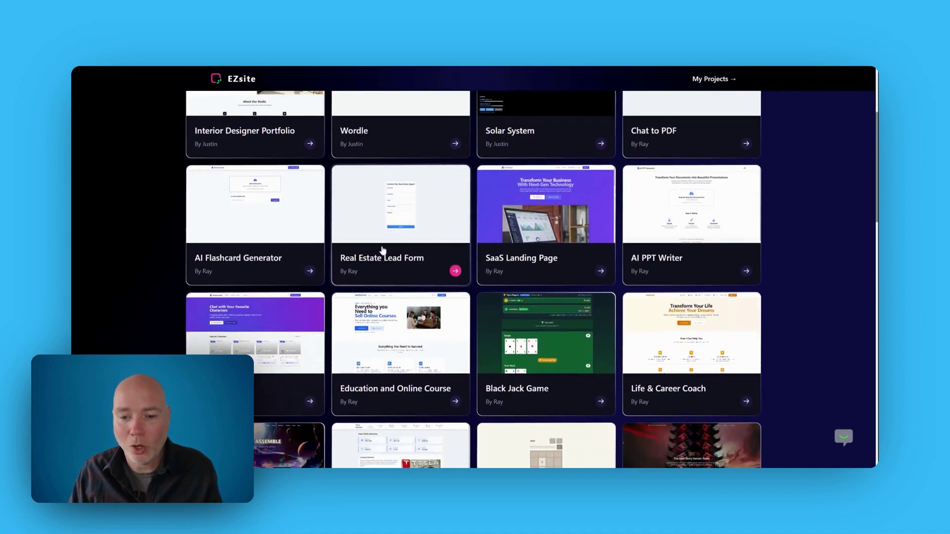
{"action": "scroll", "coordinate": [391, 247], "scroll_direction": "down", "scroll_amount": 7}
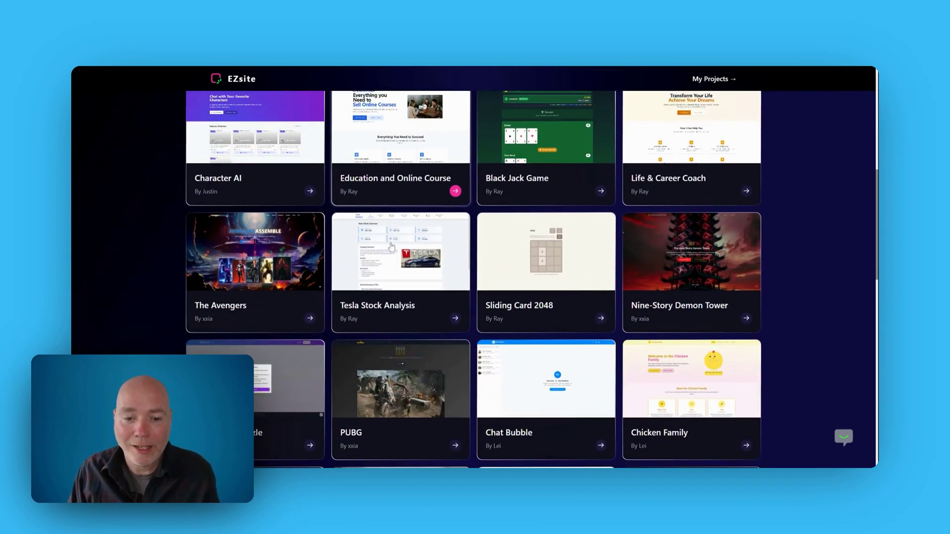
{"action": "scroll", "coordinate": [391, 247], "scroll_direction": "down", "scroll_amount": 9}
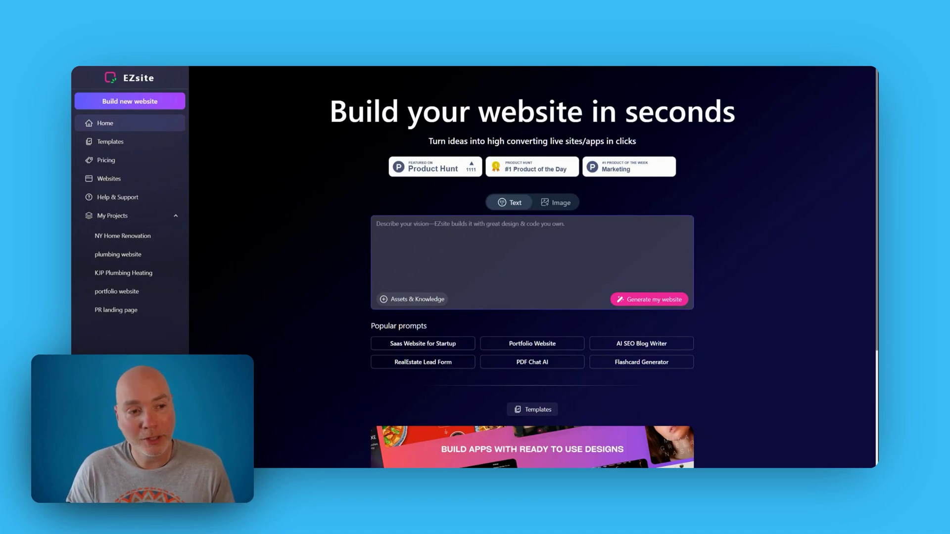
- Open Assets & Knowledge and switch to the Custom Knowledge tab
{"action": "left_click", "coordinate": [413, 299]}
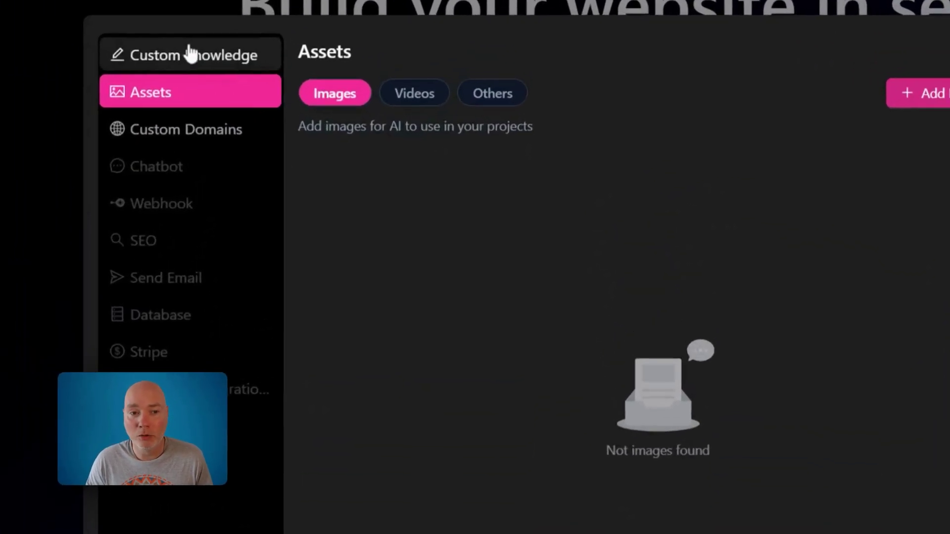
{"action": "left_click", "coordinate": [307, 132]}
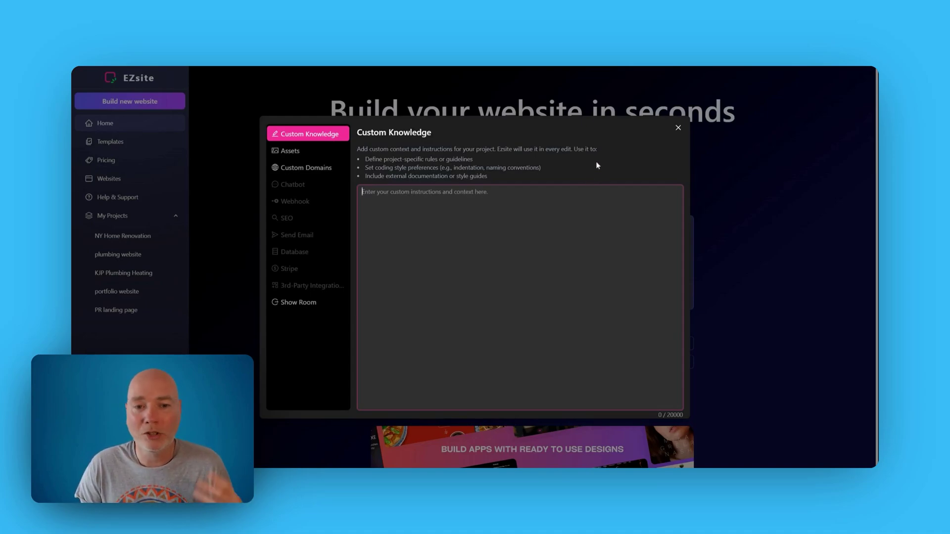
- Close the Custom Knowledge dialog to return to the NY Home Renovation project
{"action": "left_click", "coordinate": [679, 128]}
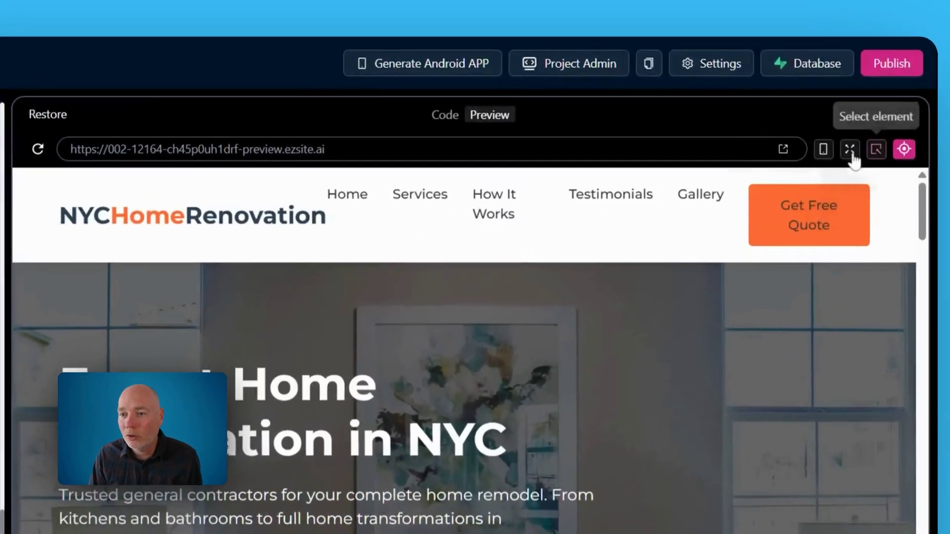
- In full-screen preview, scroll to the service cards and check Request Service reaches the quote form
{"action": "left_click", "coordinate": [834, 122]}
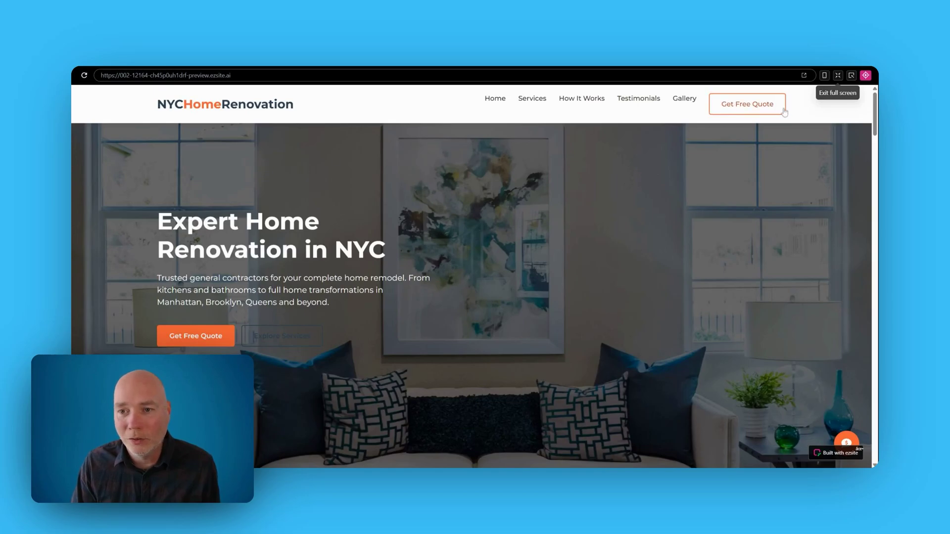
{"action": "scroll", "coordinate": [324, 210], "scroll_direction": "down", "scroll_amount": 1}
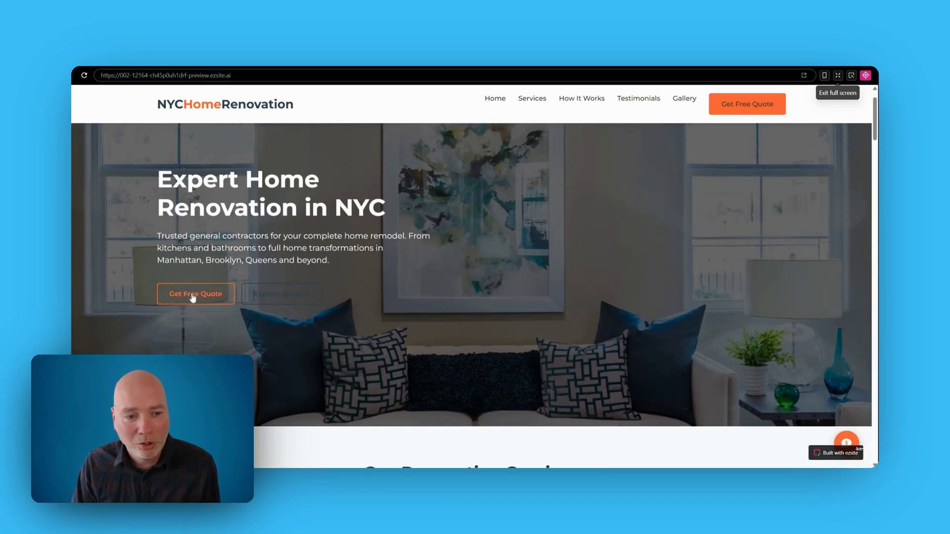
{"action": "scroll", "coordinate": [414, 243], "scroll_direction": "down", "scroll_amount": 1}
{"action": "scroll", "coordinate": [414, 243], "scroll_direction": "down", "scroll_amount": 5}
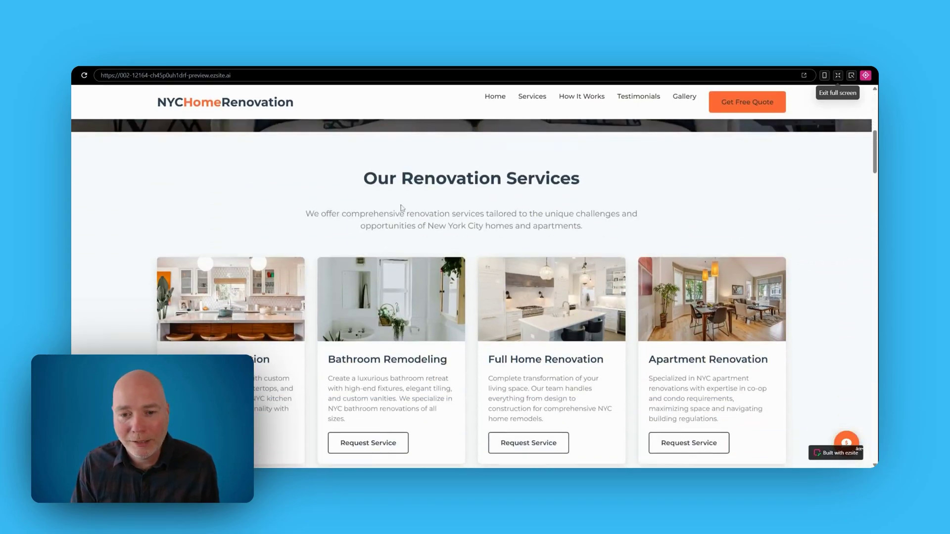
{"action": "scroll", "coordinate": [358, 209], "scroll_direction": "down", "scroll_amount": 2}
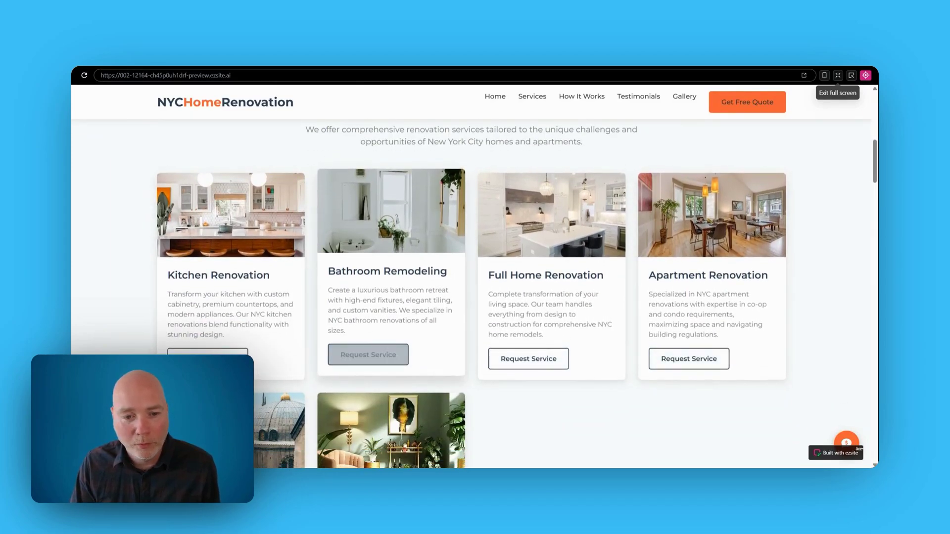
{"action": "scroll", "coordinate": [203, 322], "scroll_direction": "down", "scroll_amount": 3}
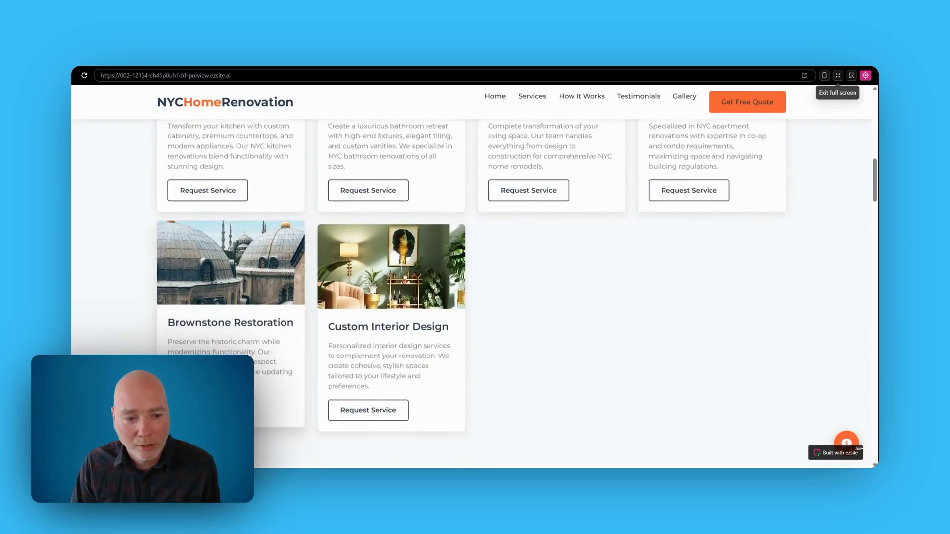
{"action": "left_click", "coordinate": [384, 410]}
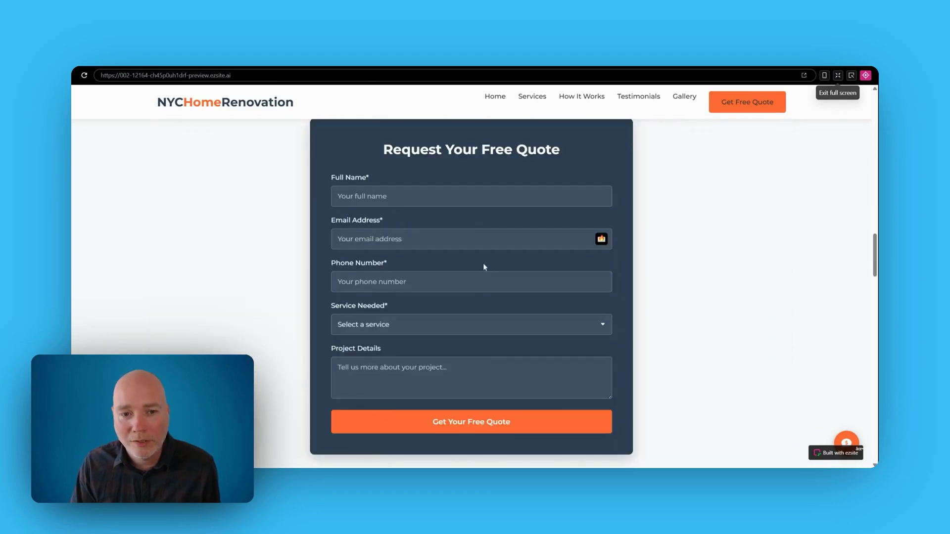
{"action": "scroll", "coordinate": [483, 264], "scroll_direction": "up", "scroll_amount": 10}
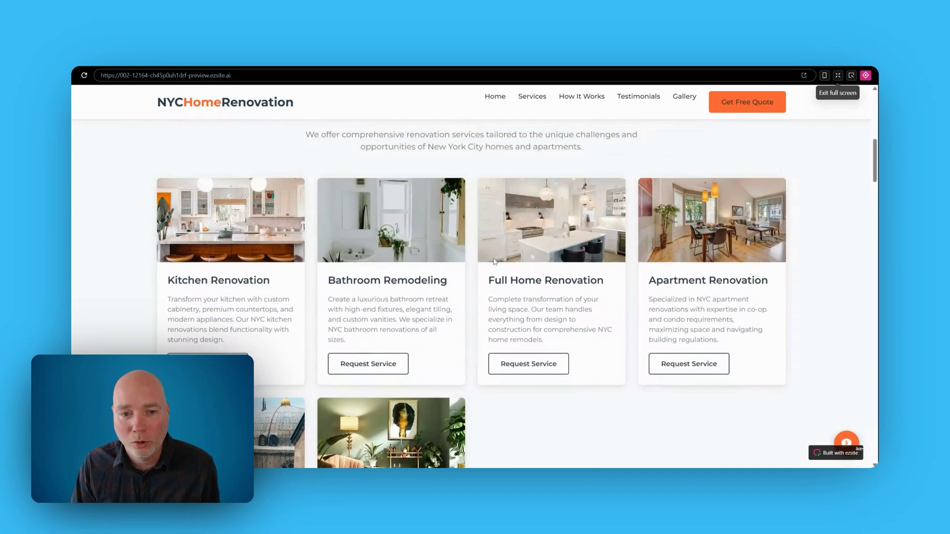
{"action": "scroll", "coordinate": [494, 261], "scroll_direction": "down", "scroll_amount": 10}
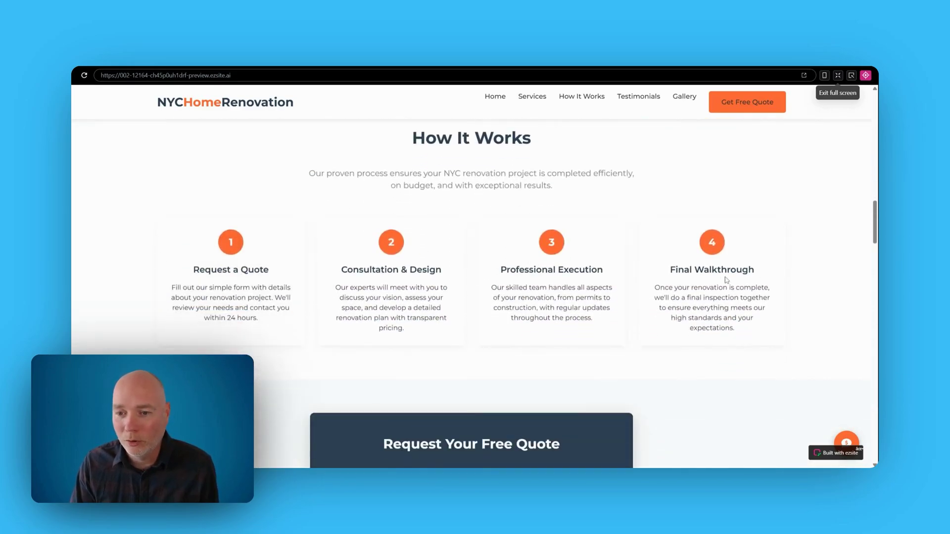
- Scroll the preview past testimonials, reasons to choose and portfolio down to the five FAQs
{"action": "scroll", "coordinate": [621, 235], "scroll_direction": "down", "scroll_amount": 5}
{"action": "scroll", "coordinate": [399, 272], "scroll_direction": "down", "scroll_amount": 8}
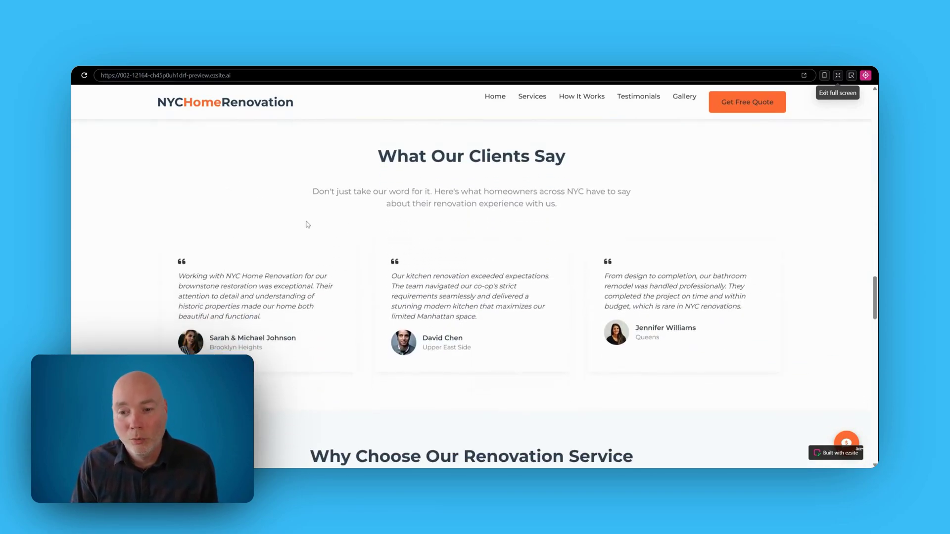
{"action": "scroll", "coordinate": [307, 223], "scroll_direction": "down", "scroll_amount": 5}
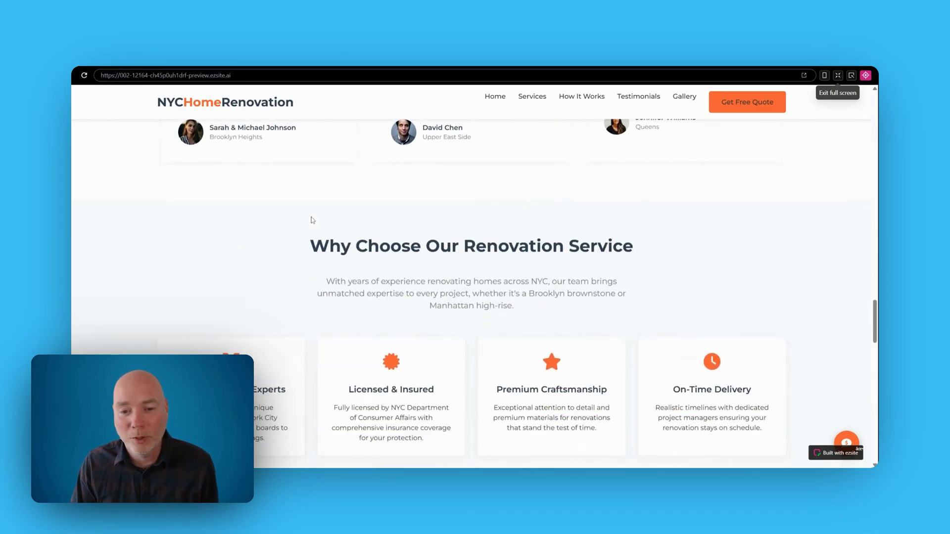
{"action": "scroll", "coordinate": [311, 228], "scroll_direction": "down", "scroll_amount": 2}
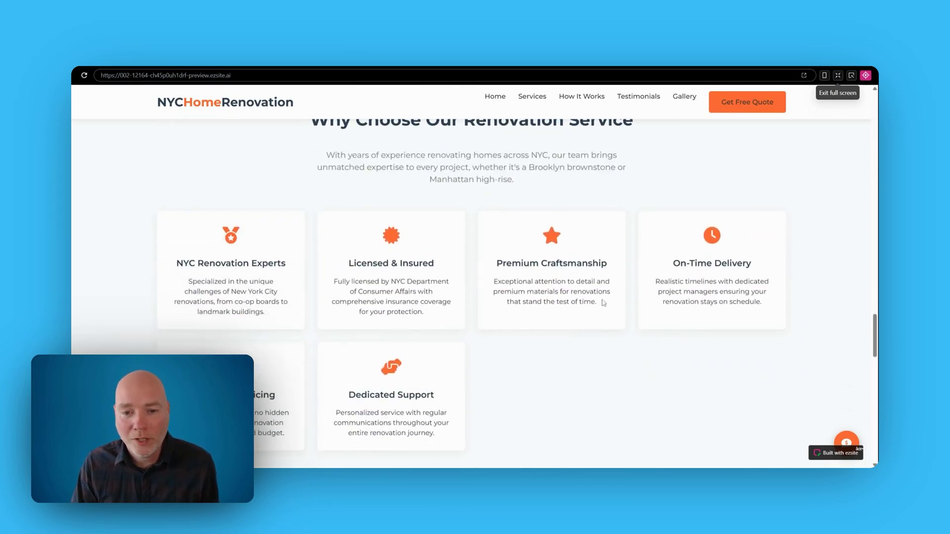
{"action": "scroll", "coordinate": [556, 265], "scroll_direction": "down", "scroll_amount": 2}
{"action": "scroll", "coordinate": [568, 305], "scroll_direction": "up", "scroll_amount": 1}
{"action": "scroll", "coordinate": [554, 297], "scroll_direction": "down", "scroll_amount": 4}
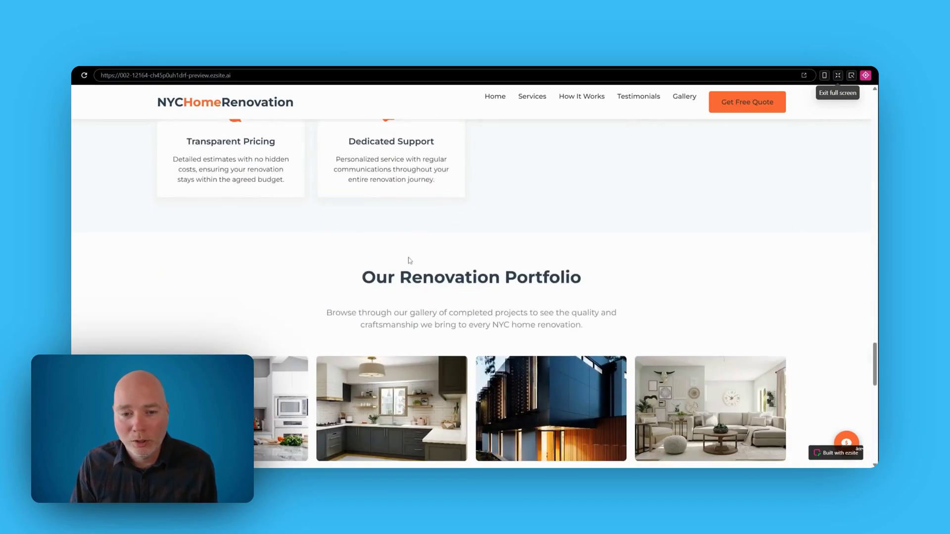
{"action": "scroll", "coordinate": [409, 261], "scroll_direction": "down", "scroll_amount": 2}
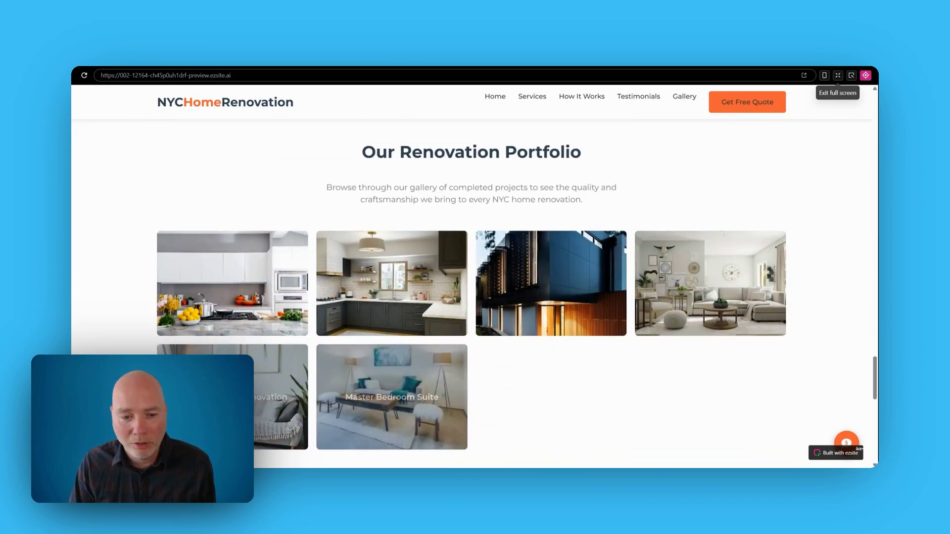
{"action": "scroll", "coordinate": [465, 249], "scroll_direction": "down", "scroll_amount": 6}
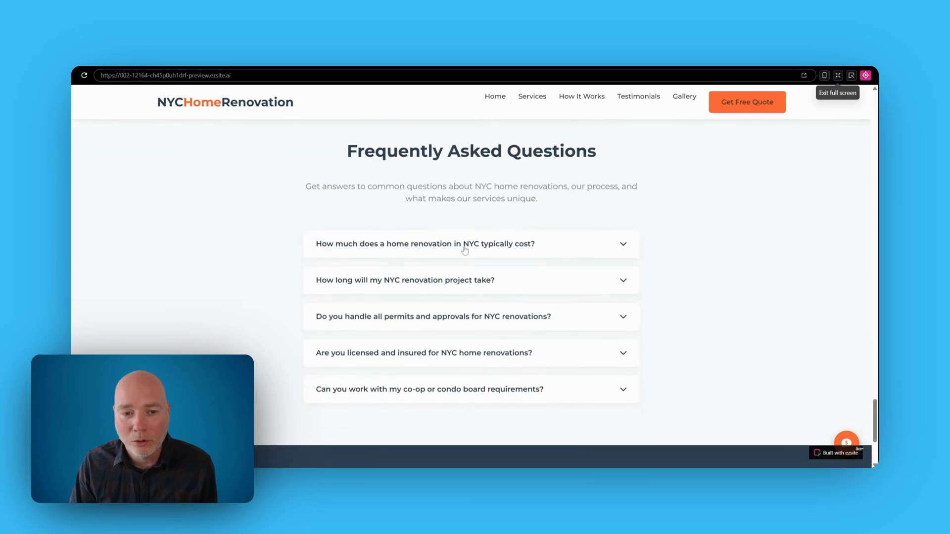
- Expand and collapse each of the first three FAQ answers
{"action": "left_click", "coordinate": [464, 250]}
{"action": "left_click", "coordinate": [465, 250]}
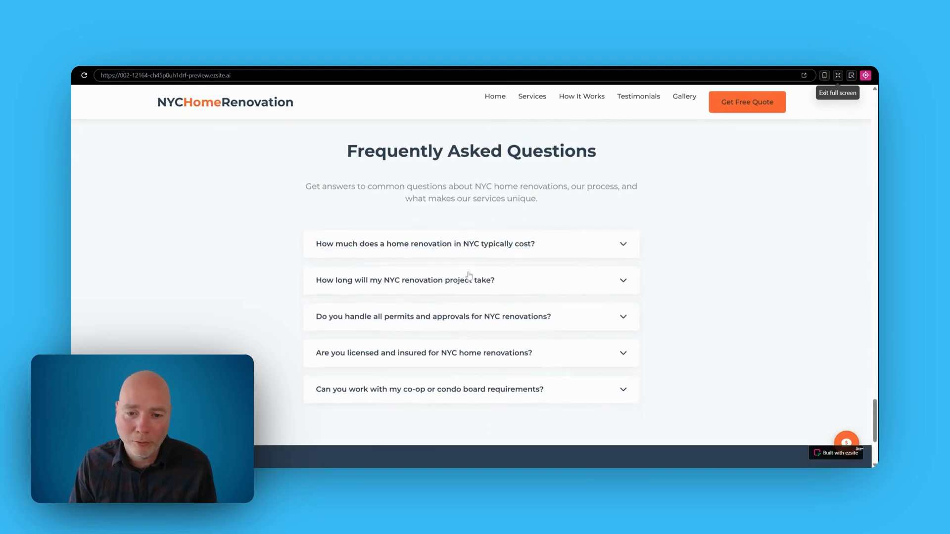
{"action": "left_click", "coordinate": [469, 275]}
{"action": "left_click", "coordinate": [469, 281]}
{"action": "left_click", "coordinate": [463, 324]}
{"action": "left_click", "coordinate": [462, 324]}
- Scroll to the footer, then exit full-screen preview back to the editor's file list
{"action": "scroll", "coordinate": [462, 324], "scroll_direction": "down", "scroll_amount": 4}
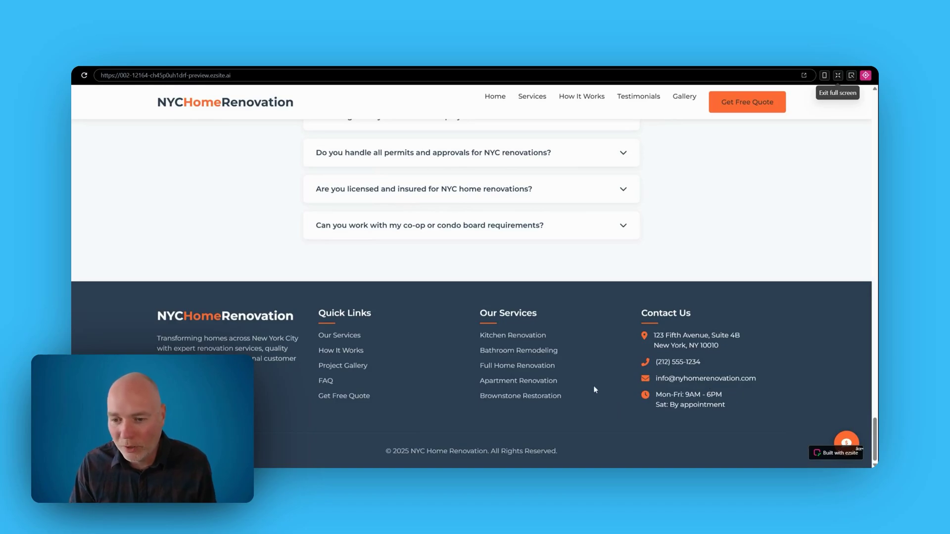
{"action": "scroll", "coordinate": [598, 379], "scroll_direction": "up", "scroll_amount": 15}
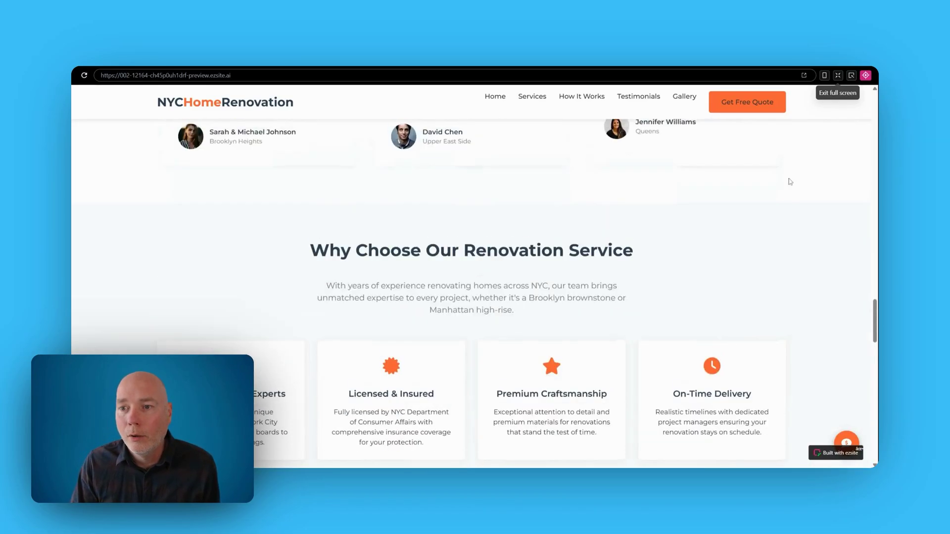
{"action": "left_click", "coordinate": [838, 76]}
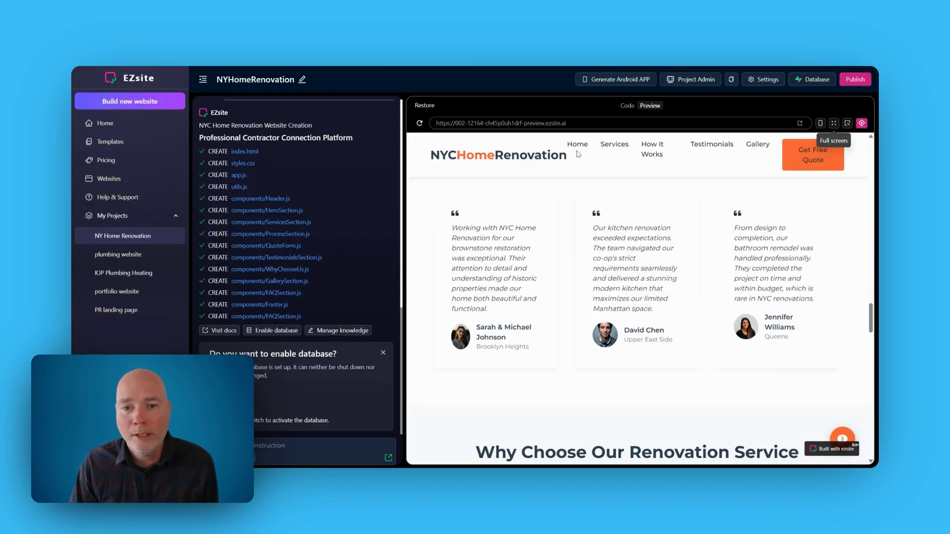
{"action": "scroll", "coordinate": [551, 213], "scroll_direction": "down", "scroll_amount": 1}
{"action": "scroll", "coordinate": [551, 213], "scroll_direction": "down", "scroll_amount": 3}
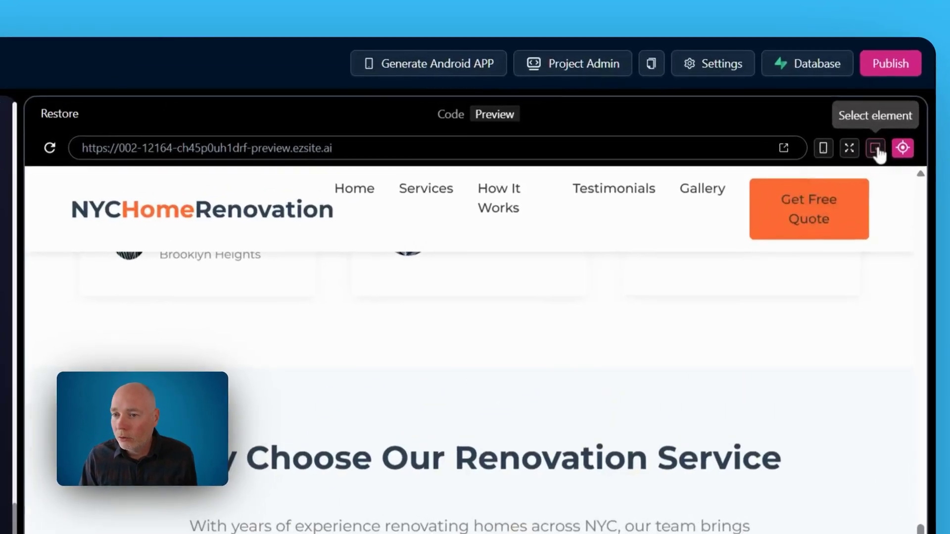
{"action": "left_click", "coordinate": [876, 148]}
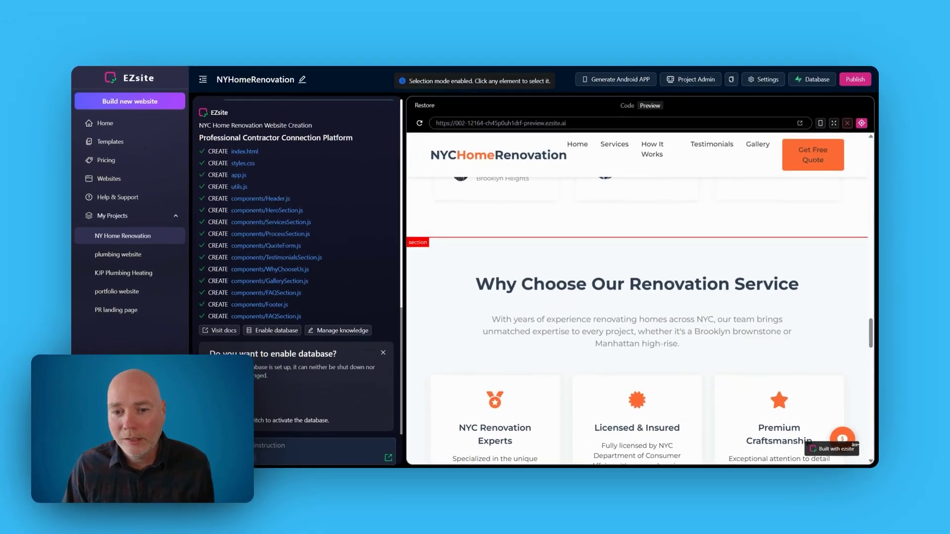
{"action": "left_click", "coordinate": [847, 122]}
{"action": "scroll", "coordinate": [500, 255], "scroll_direction": "down", "scroll_amount": 15}
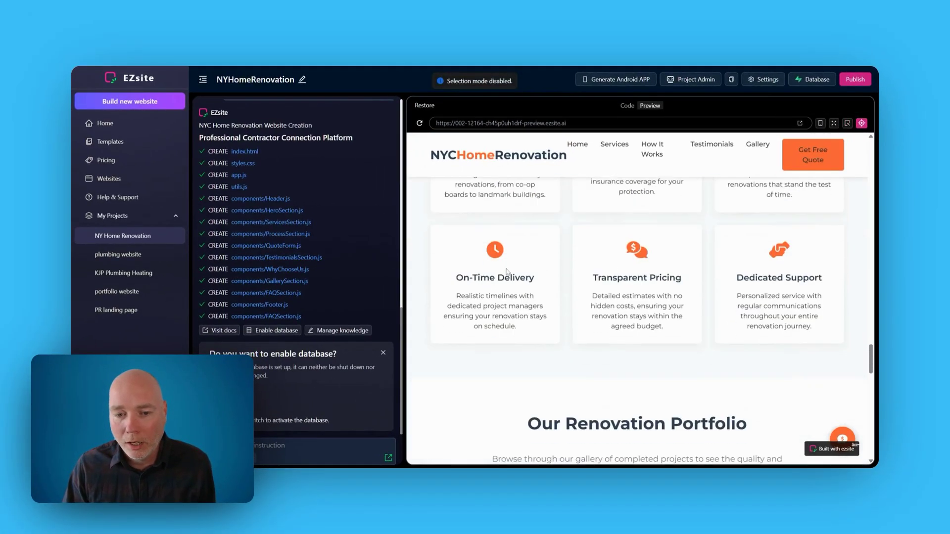
{"action": "scroll", "coordinate": [499, 256], "scroll_direction": "up", "scroll_amount": 15}
{"action": "scroll", "coordinate": [521, 263], "scroll_direction": "up", "scroll_amount": 3}
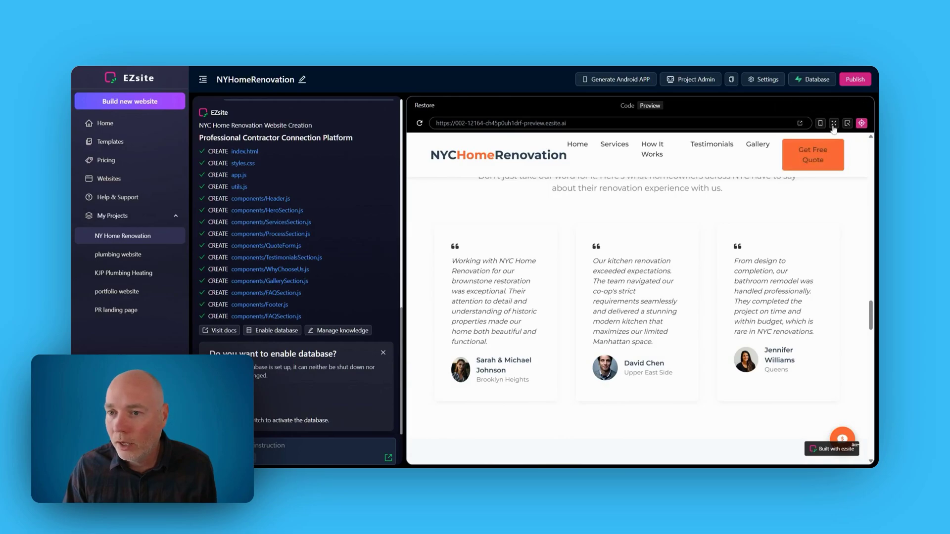
- Turn on real-time editing and select the first two testimonials' quotes and client names
{"action": "left_click", "coordinate": [861, 123]}
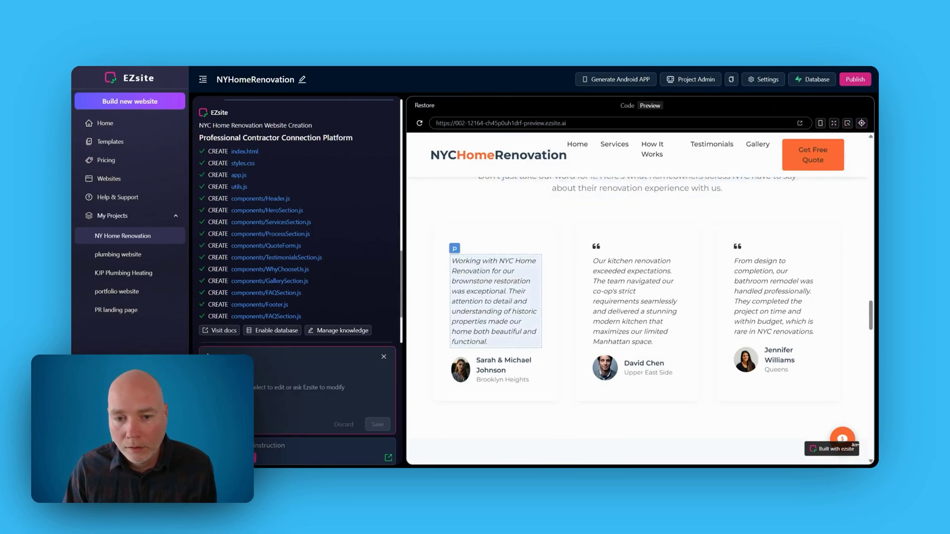
{"action": "left_click", "coordinate": [495, 297]}
{"action": "left_click_drag", "start_coordinate": [452, 261], "coordinate": [502, 324]}
{"action": "left_click", "coordinate": [486, 291]}
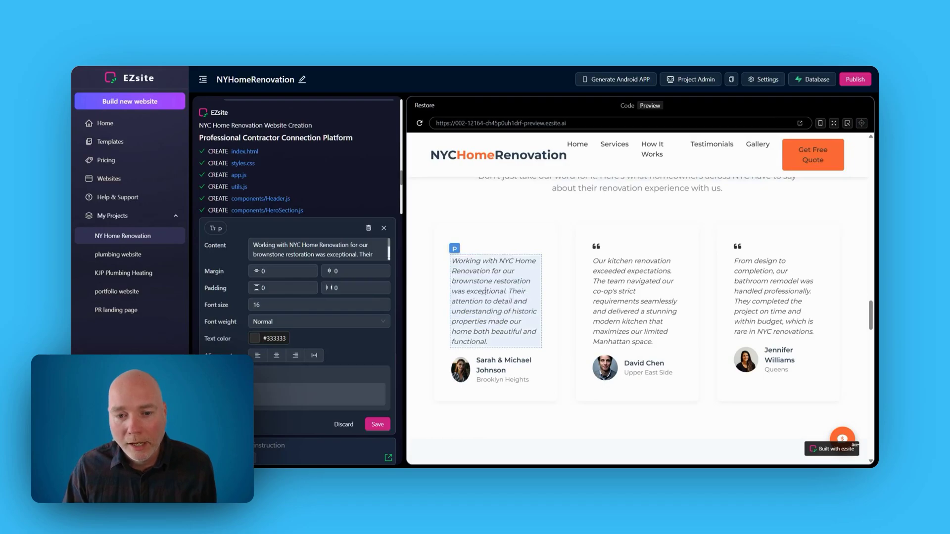
{"action": "left_click", "coordinate": [500, 365]}
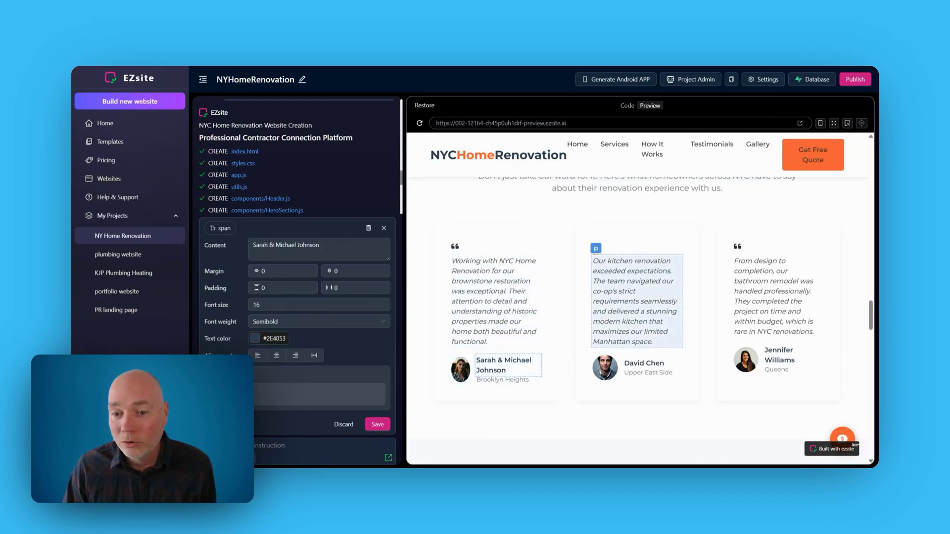
{"action": "left_click", "coordinate": [631, 281]}
{"action": "left_click", "coordinate": [643, 363]}
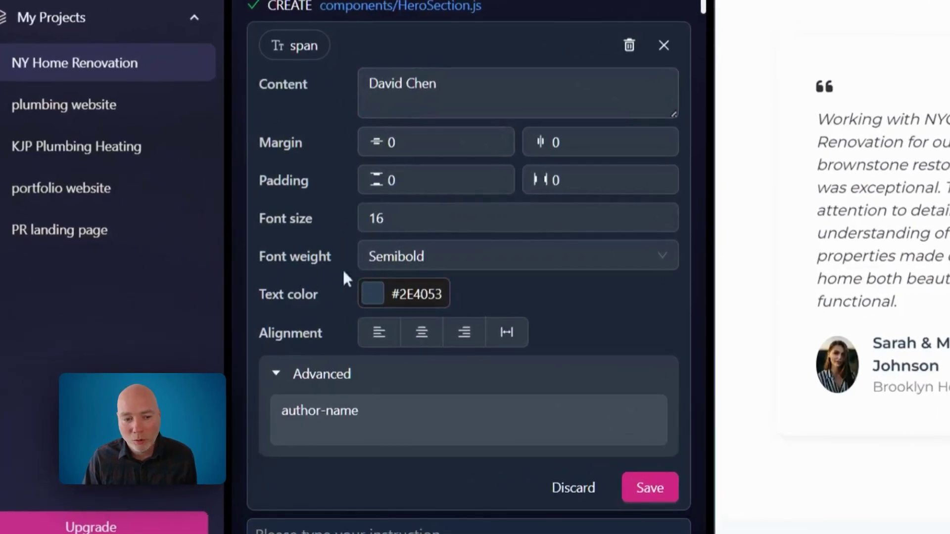
- Remove the stray letter from the second client's name and select the third quote
{"action": "left_click", "coordinate": [445, 91]}
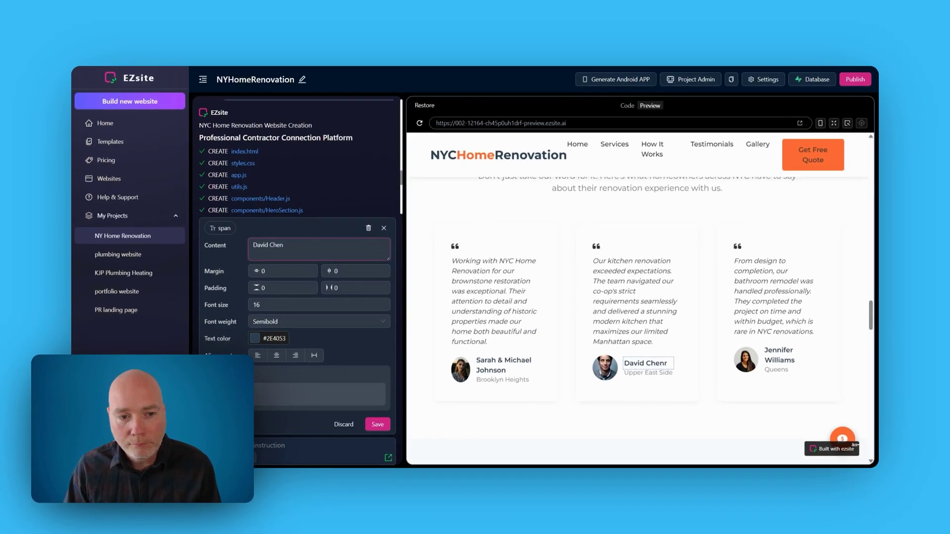
{"action": "key", "text": "BackSpace"}
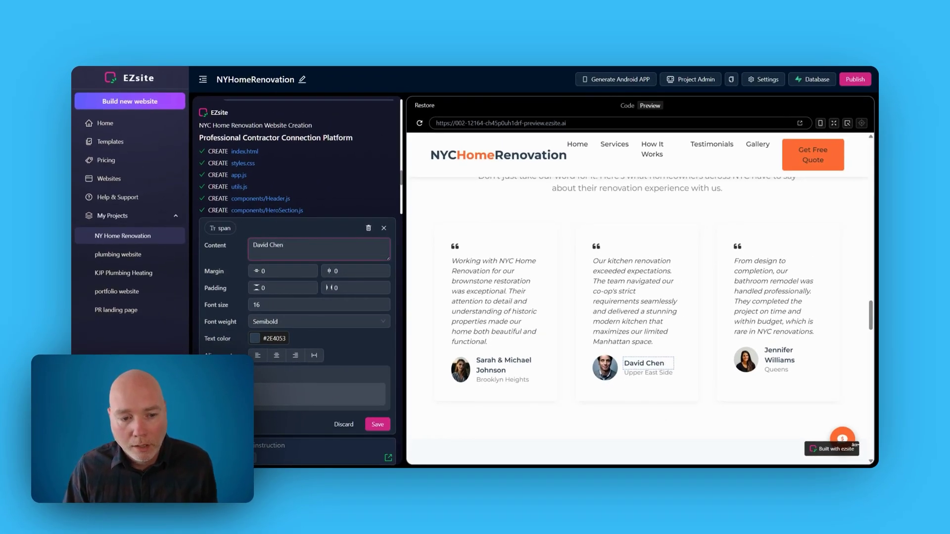
{"action": "left_click", "coordinate": [771, 312]}
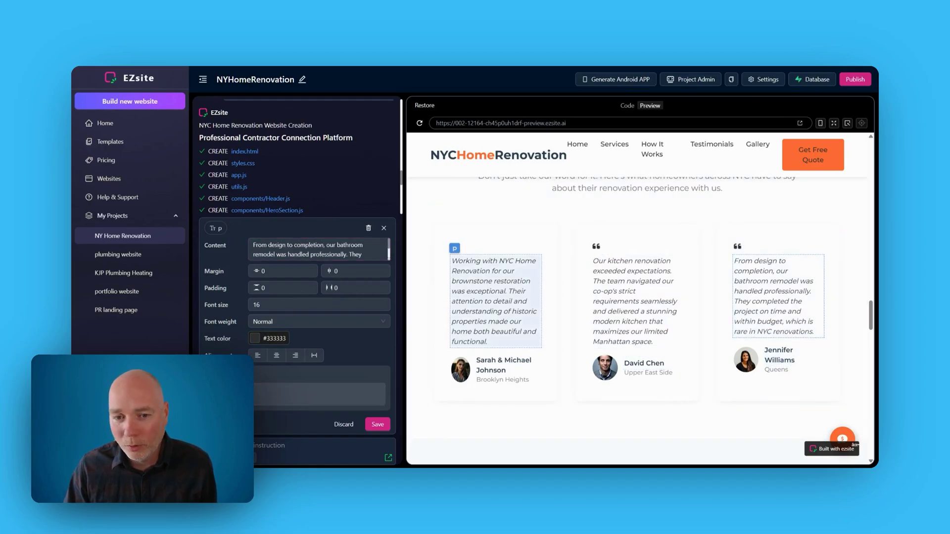
- Select the site footer and ask the AI: 'Please add a privacy policy link to the footer'
{"action": "scroll", "coordinate": [638, 297], "scroll_direction": "down", "scroll_amount": 5}
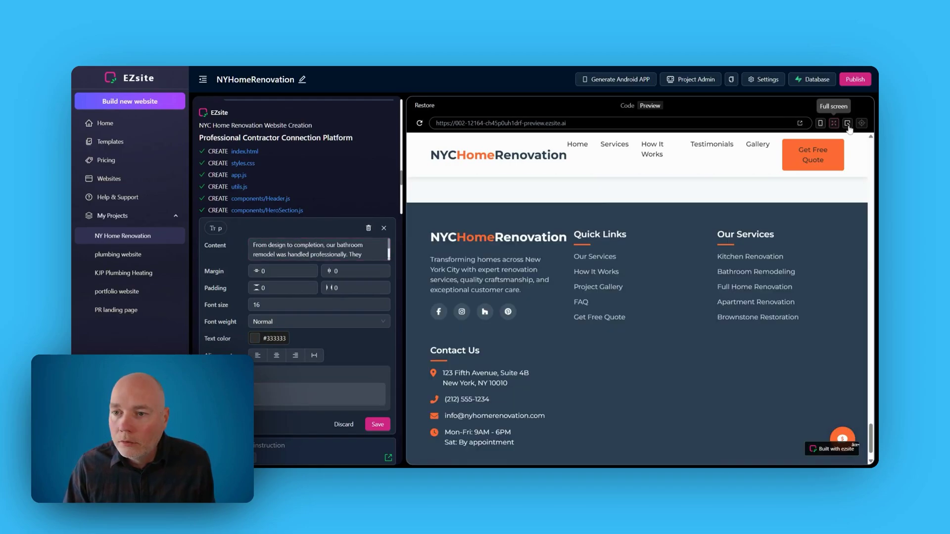
{"action": "left_click", "coordinate": [848, 123]}
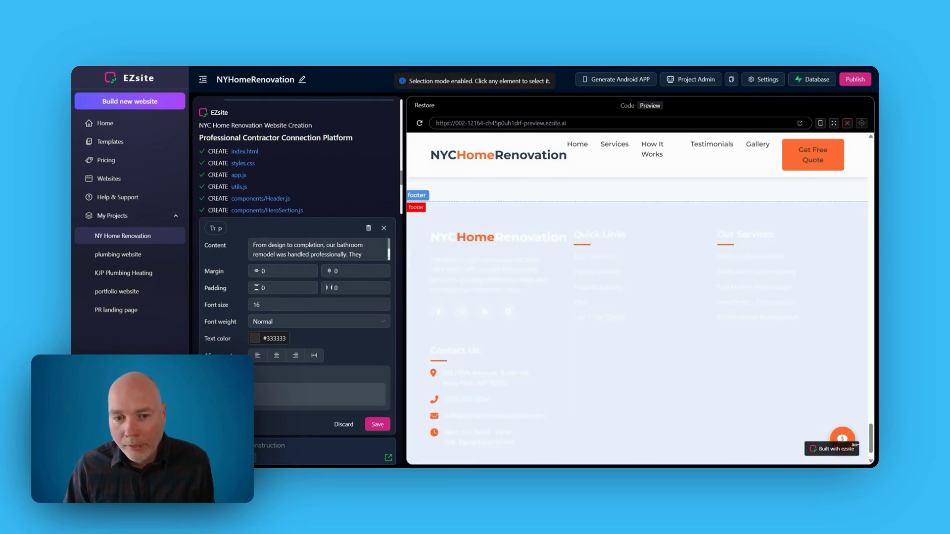
{"action": "left_click", "coordinate": [638, 334]}
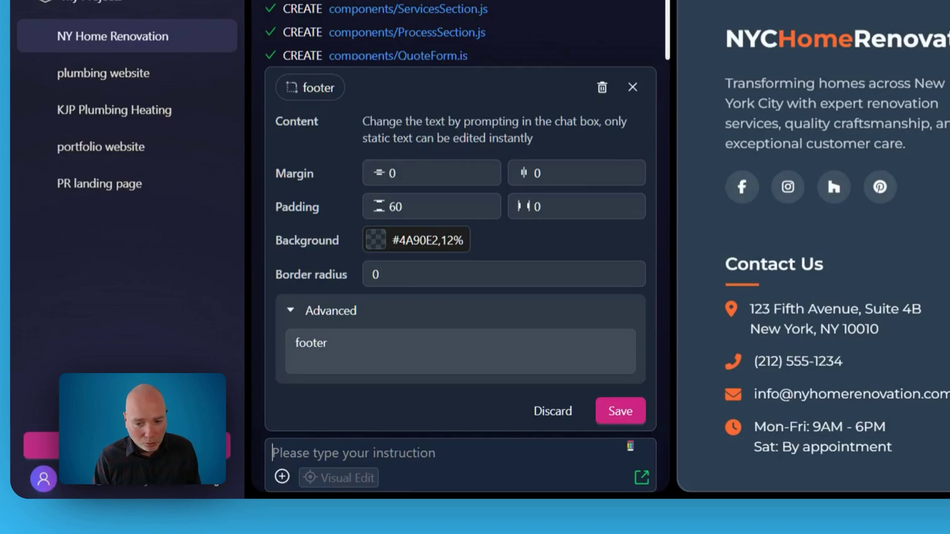
{"action": "type", "text": "Pl"}
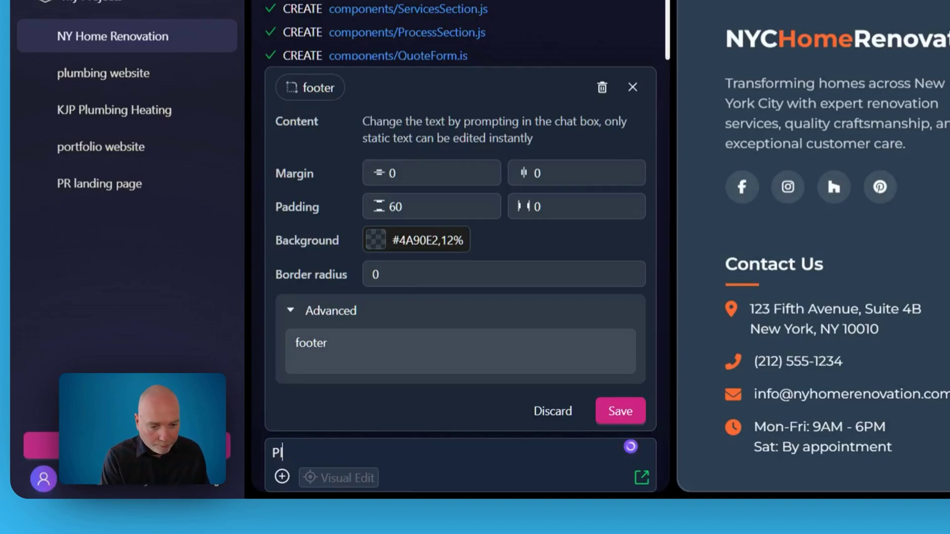
{"action": "type", "text": "ease add a privacy polic"}
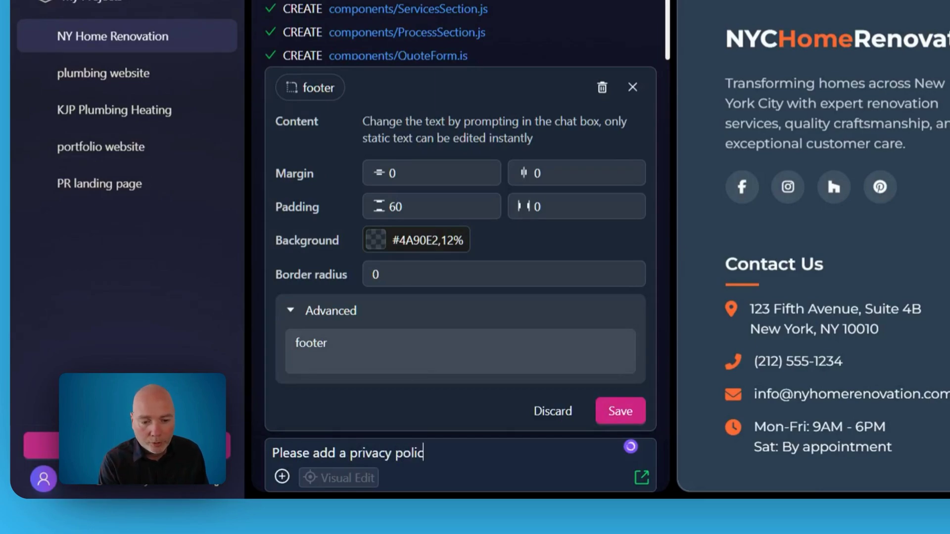
{"action": "type", "text": "y to the"}
{"action": "key", "text": "BackSpace"}
{"action": "key", "text": "BackSpace"}
{"action": "key", "text": "BackSpace"}
{"action": "key", "text": "BackSpace"}
{"action": "key", "text": "BackSpace"}
{"action": "key", "text": "BackSpace"}
{"action": "key", "text": "BackSpace"}
{"action": "type", "text": "link to the footer"}
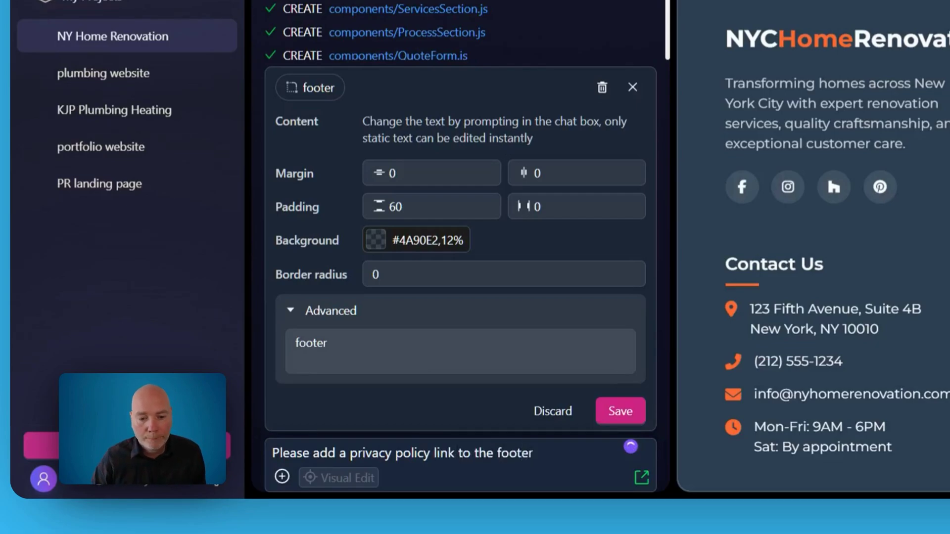
{"action": "key", "text": "Return"}
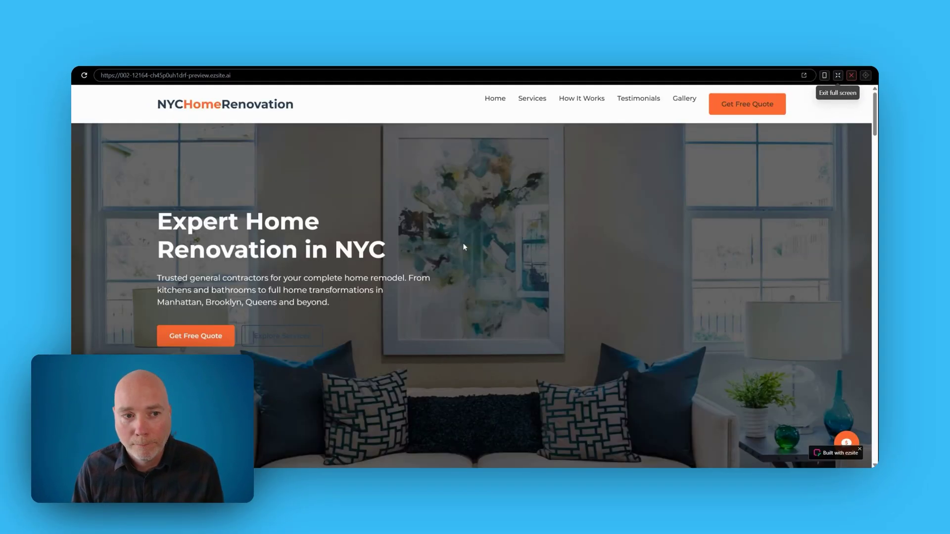
- Review the regenerated site in full-screen preview, exit to the editor, and turn off Select element
{"action": "scroll", "coordinate": [353, 239], "scroll_direction": "down", "scroll_amount": 15}
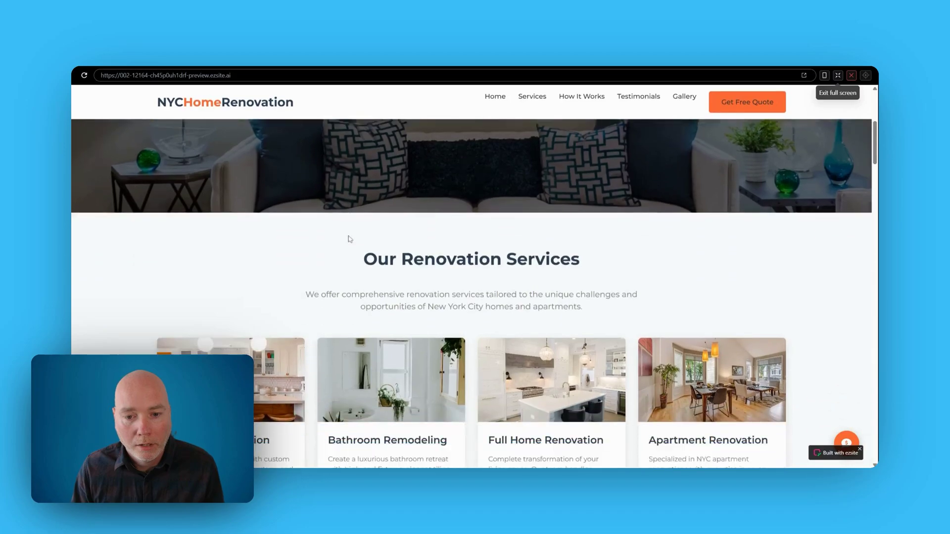
{"action": "scroll", "coordinate": [766, 159], "scroll_direction": "down", "scroll_amount": 10}
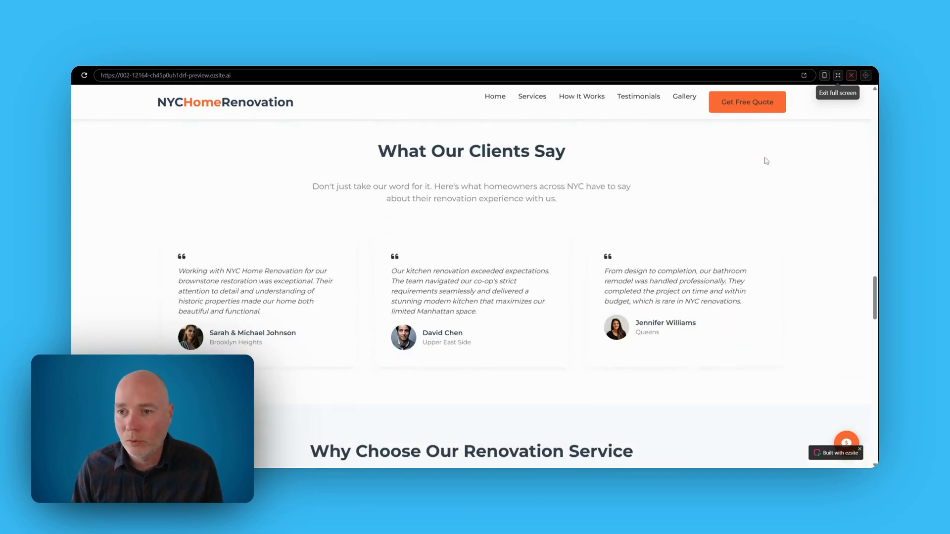
{"action": "left_click", "coordinate": [839, 77]}
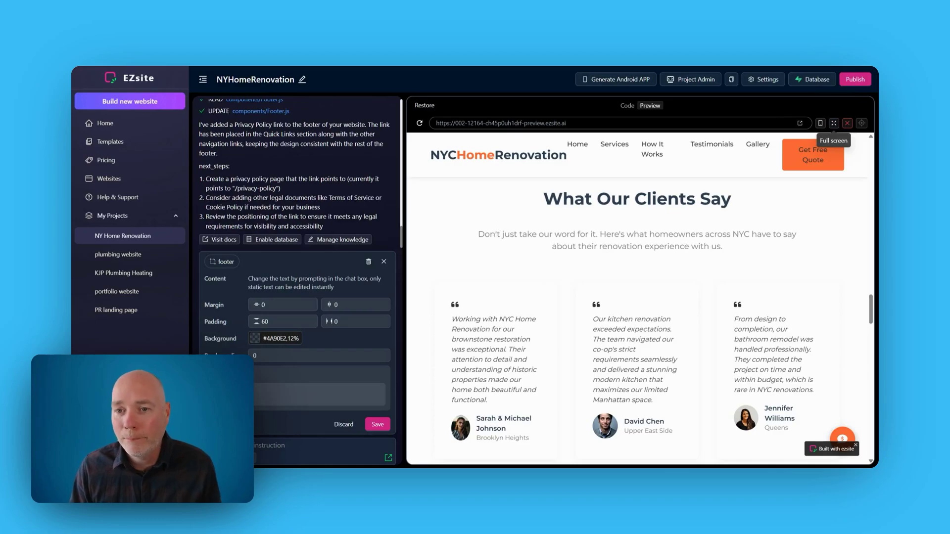
{"action": "scroll", "coordinate": [509, 229], "scroll_direction": "up", "scroll_amount": 15}
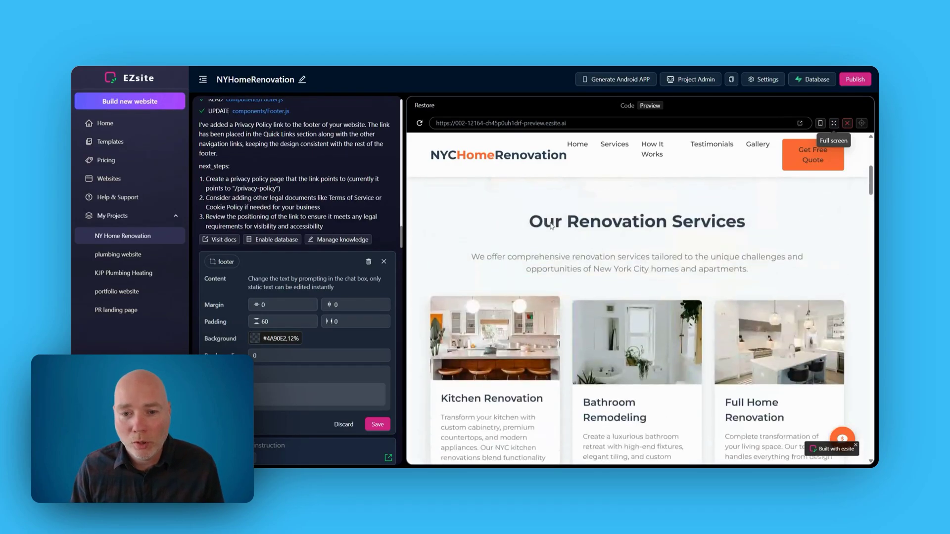
{"action": "scroll", "coordinate": [552, 226], "scroll_direction": "up", "scroll_amount": 5}
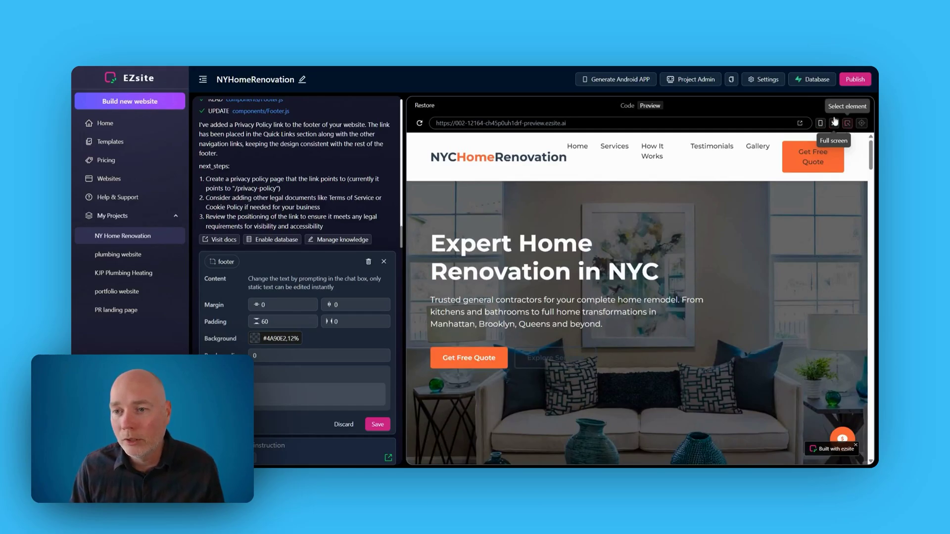
{"action": "left_click", "coordinate": [848, 122]}
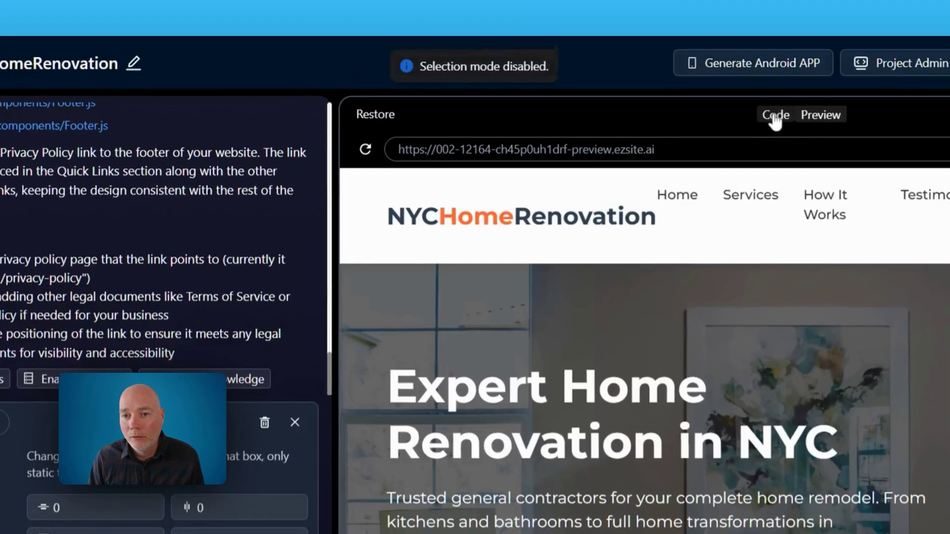
{"action": "left_click", "coordinate": [775, 116]}
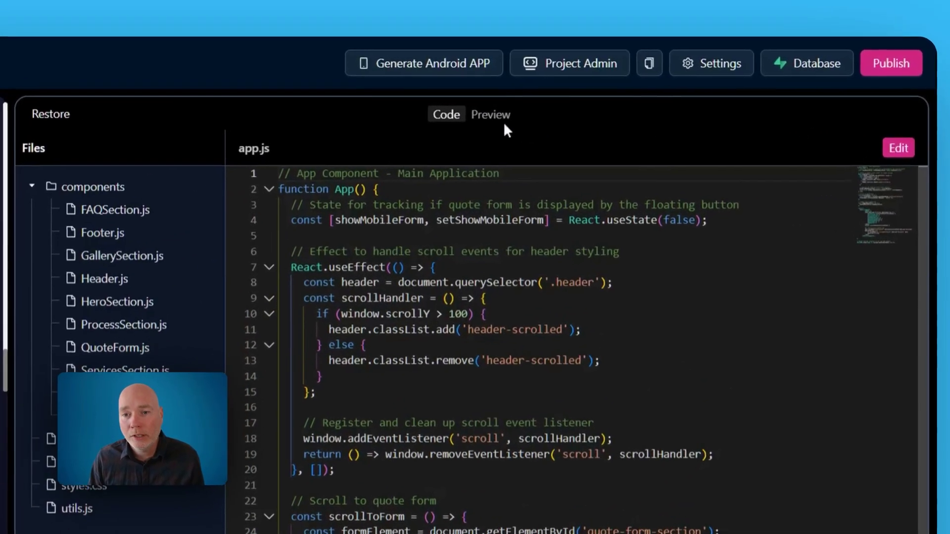
{"action": "left_click", "coordinate": [494, 118]}
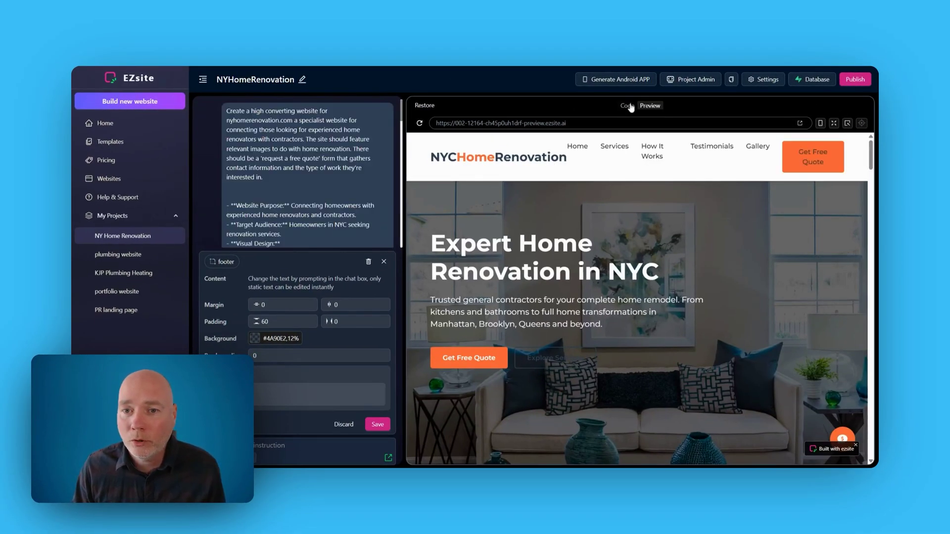
- Start publishing and expand the Platform dropdown in the publishing platform dialog
{"action": "left_click", "coordinate": [854, 79]}
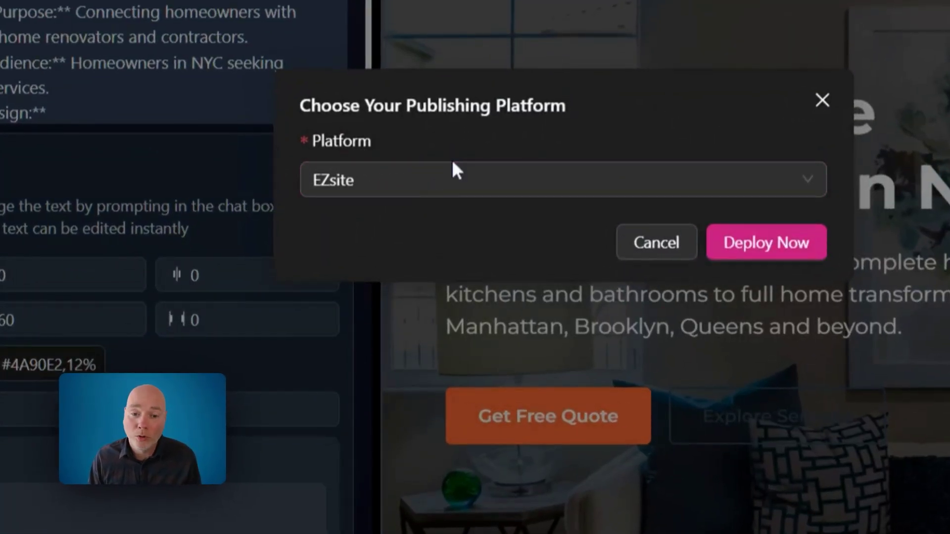
{"action": "left_click", "coordinate": [446, 182]}
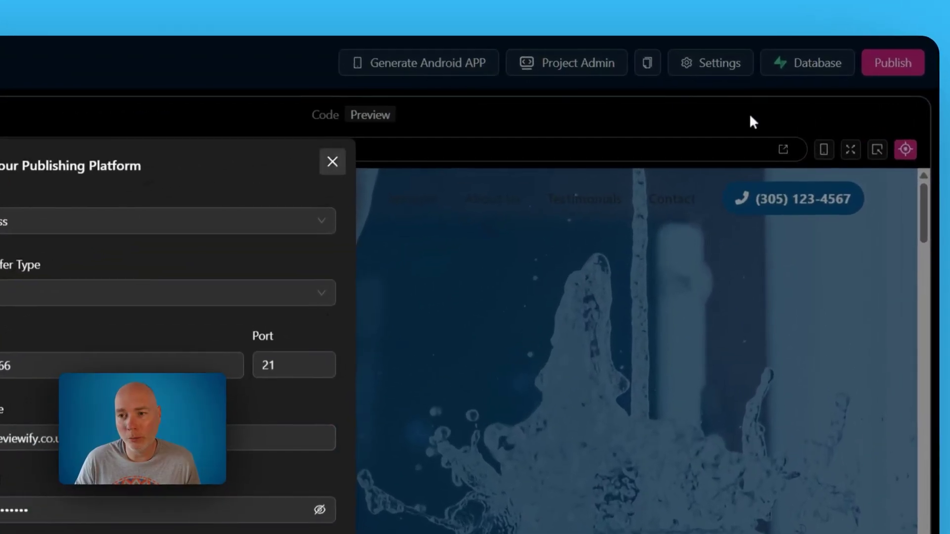
- Dismiss the WordPress publishing settings dialog with Esc
{"action": "key", "text": "Escape"}
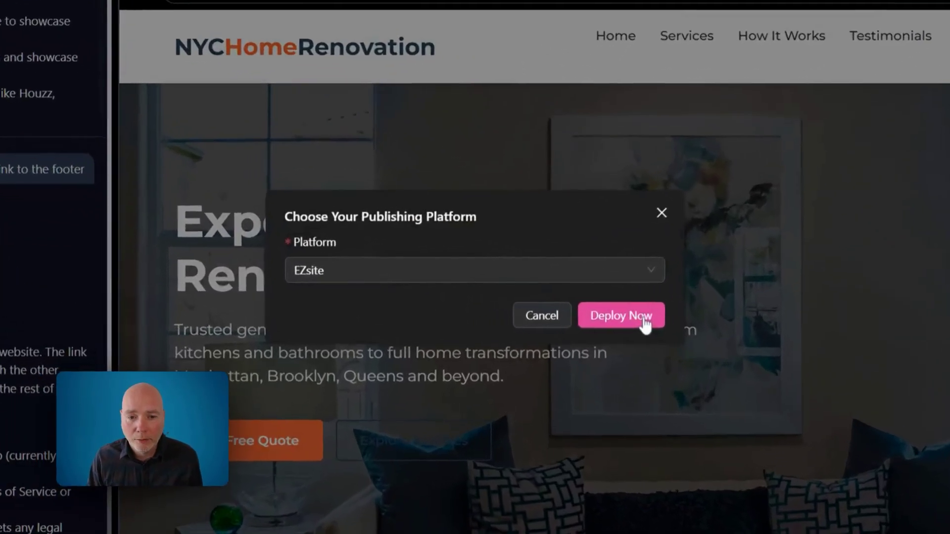
- Deploy NY Home Renovation live, then check it in the All deployed sites table
{"action": "left_click", "coordinate": [644, 320]}
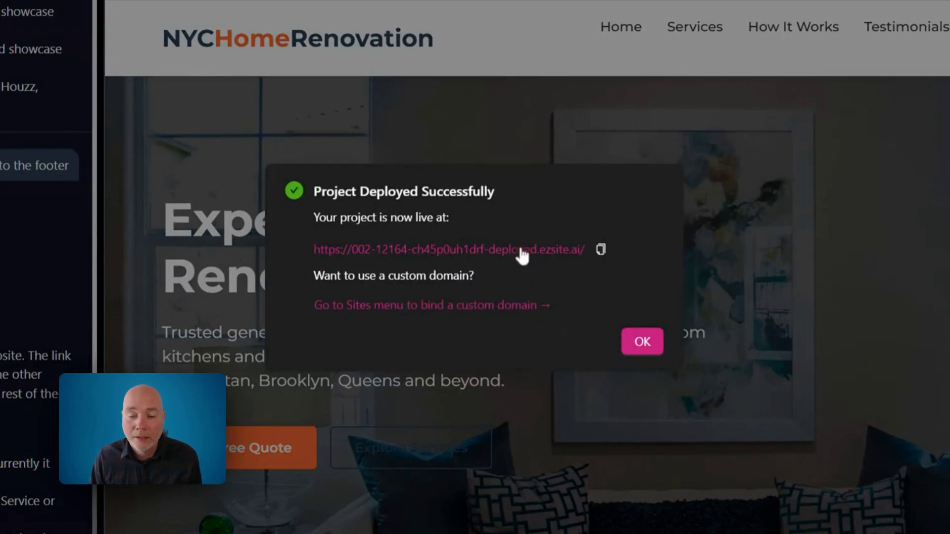
{"action": "left_click", "coordinate": [432, 312]}
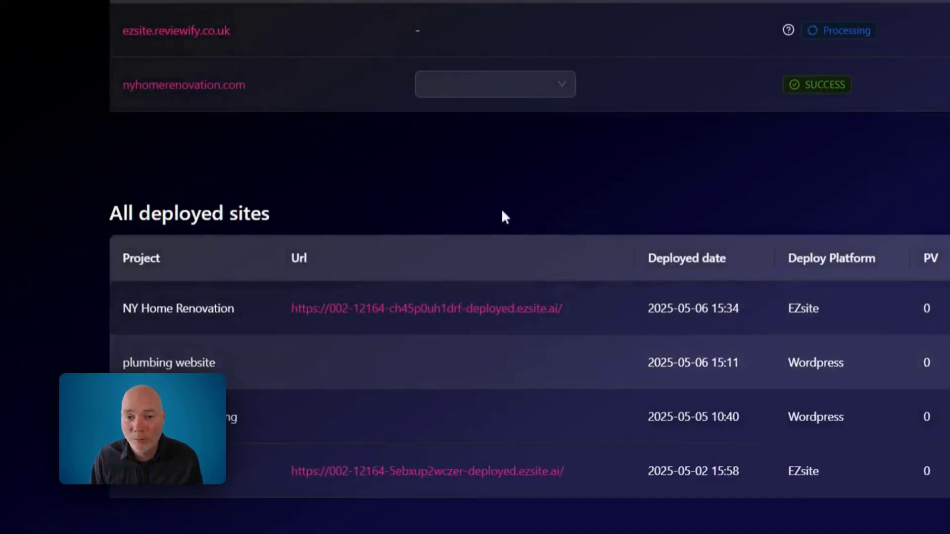
{"action": "scroll", "coordinate": [544, 193], "scroll_direction": "up", "scroll_amount": 2}
{"action": "left_click", "coordinate": [565, 189]}
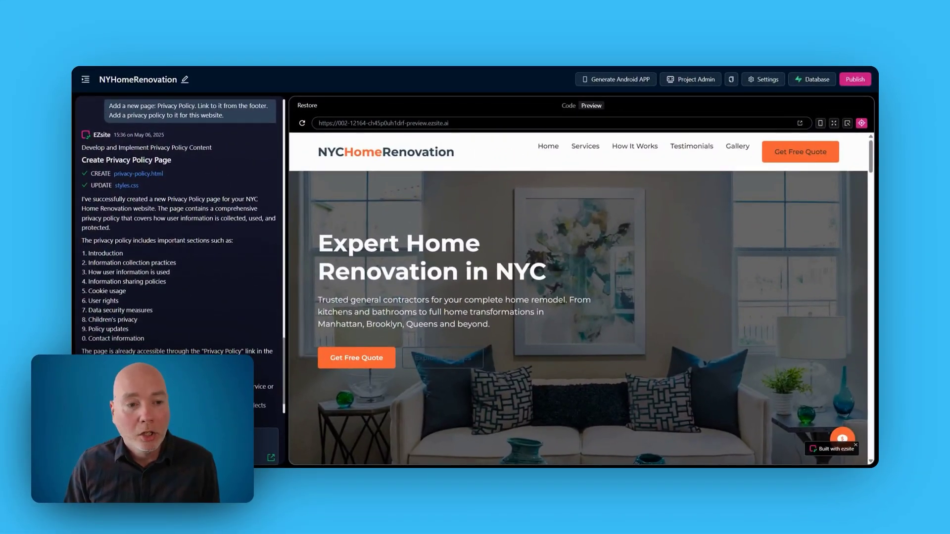
- Scroll the Privacy Policy page from Introduction down to Contact Us and the footer, then back up
{"action": "scroll", "coordinate": [143, 195], "scroll_direction": "down", "scroll_amount": 1}
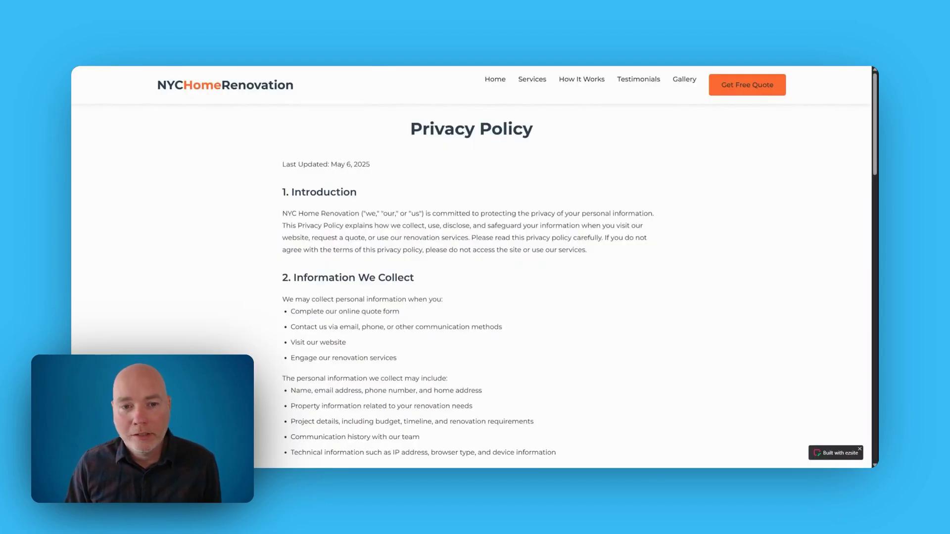
{"action": "scroll", "coordinate": [435, 154], "scroll_direction": "down", "scroll_amount": 5}
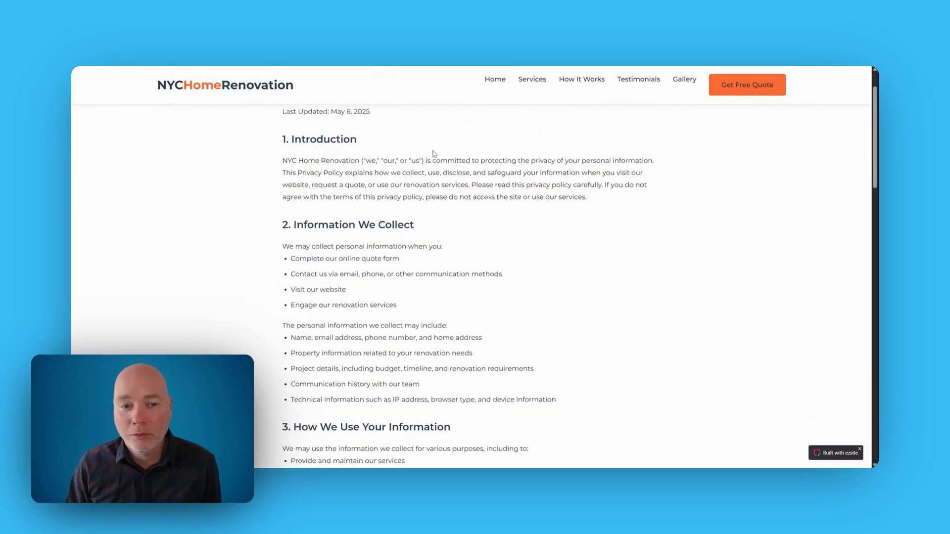
{"action": "scroll", "coordinate": [400, 154], "scroll_direction": "down", "scroll_amount": 9}
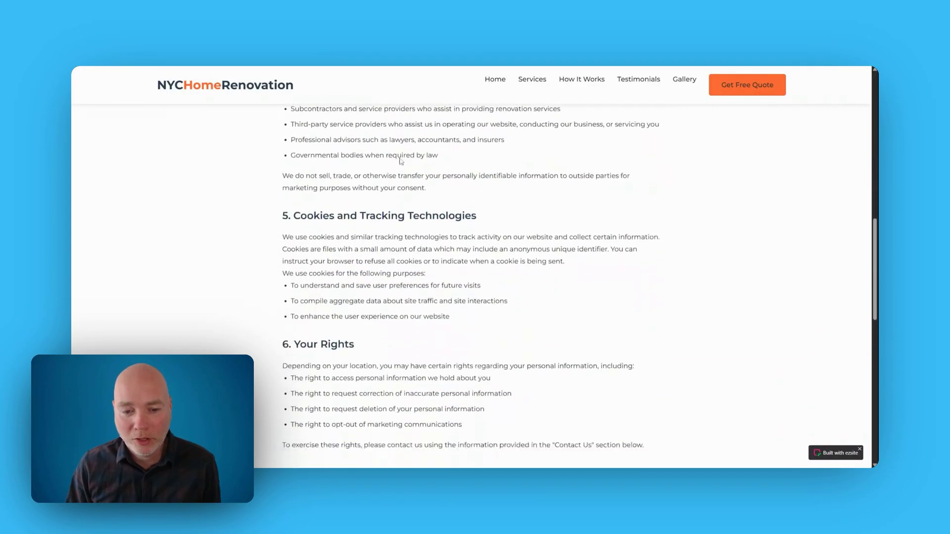
{"action": "scroll", "coordinate": [482, 267], "scroll_direction": "down", "scroll_amount": 6}
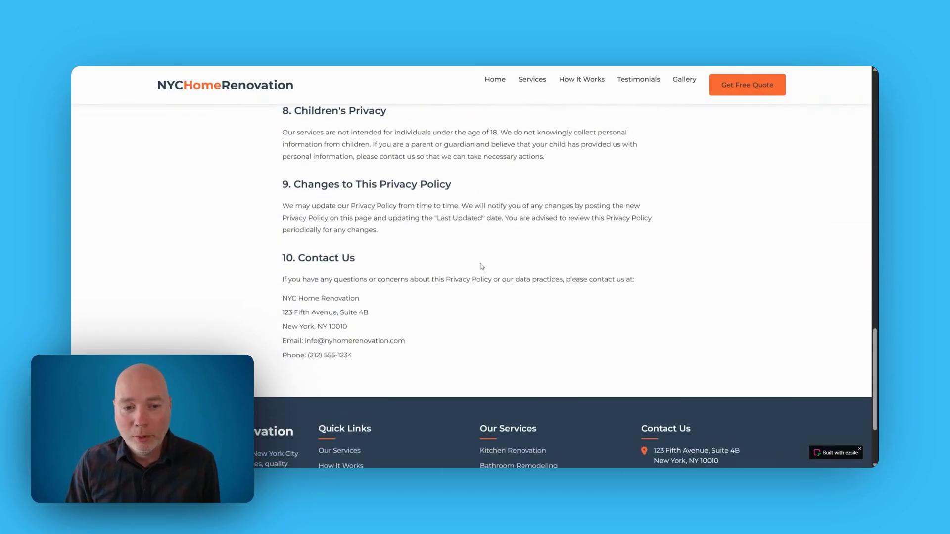
{"action": "scroll", "coordinate": [496, 333], "scroll_direction": "up", "scroll_amount": 9}
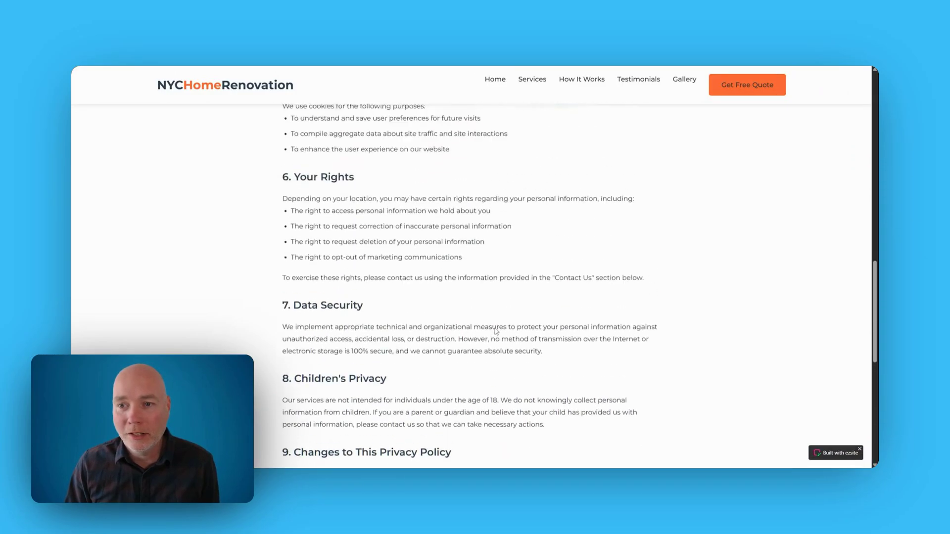
{"action": "scroll", "coordinate": [518, 324], "scroll_direction": "up", "scroll_amount": 13}
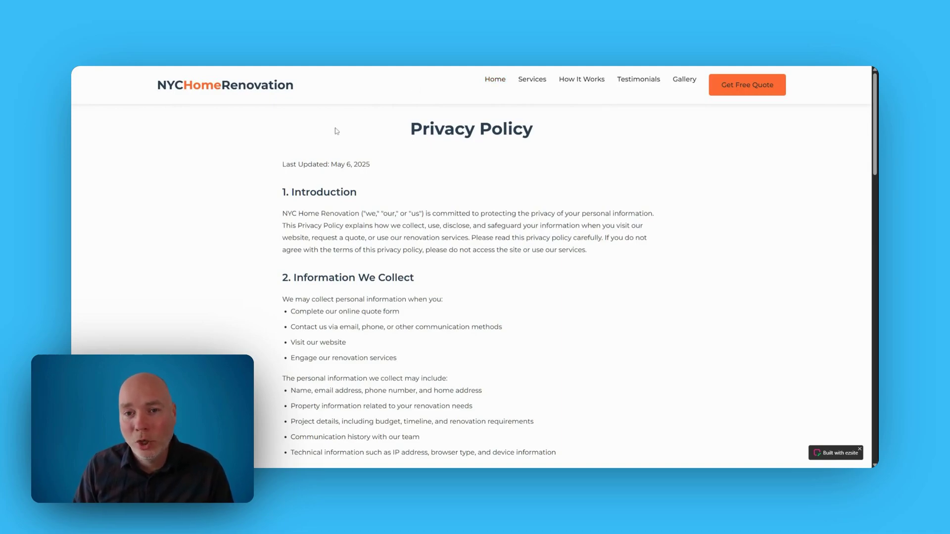
{"action": "scroll", "coordinate": [337, 131], "scroll_direction": "down", "scroll_amount": 15}
{"action": "scroll", "coordinate": [337, 149], "scroll_direction": "down", "scroll_amount": 6}
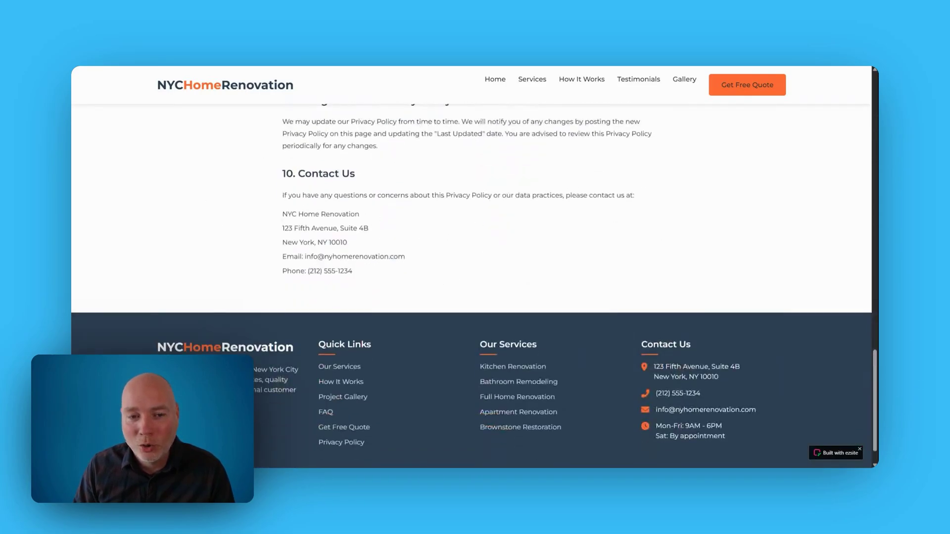
{"action": "scroll", "coordinate": [414, 194], "scroll_direction": "up", "scroll_amount": 8}
{"action": "scroll", "coordinate": [414, 194], "scroll_direction": "up", "scroll_amount": 15}
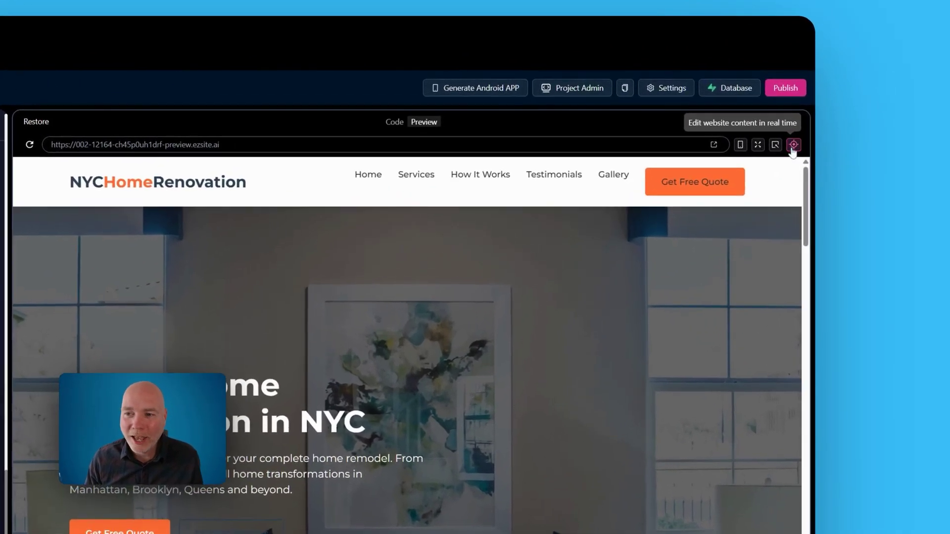
- Turn on real-time content editing and select the hero section
{"action": "left_click", "coordinate": [793, 145]}
{"action": "left_click", "coordinate": [499, 341]}
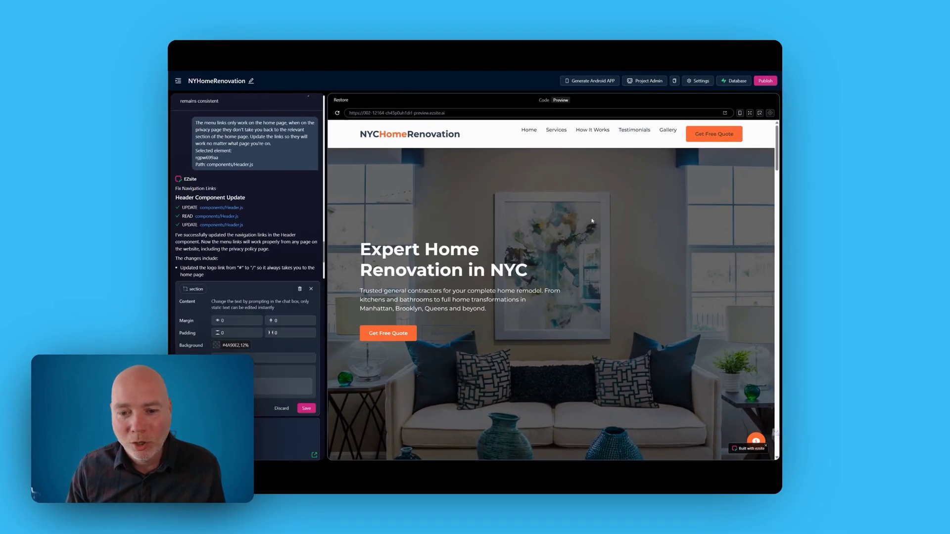
{"action": "scroll", "coordinate": [632, 215], "scroll_direction": "down", "scroll_amount": 2}
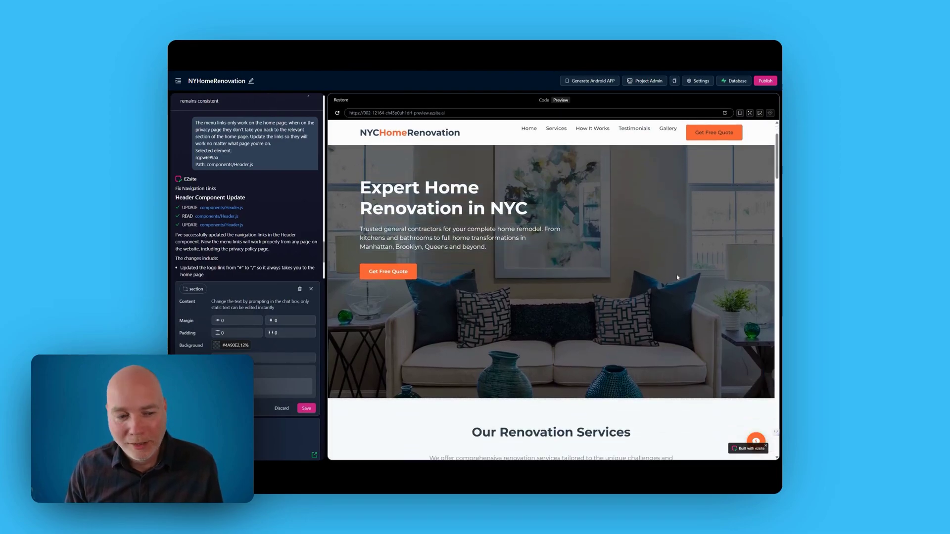
{"action": "scroll", "coordinate": [676, 274], "scroll_direction": "down", "scroll_amount": 6}
{"action": "scroll", "coordinate": [566, 243], "scroll_direction": "down", "scroll_amount": 4}
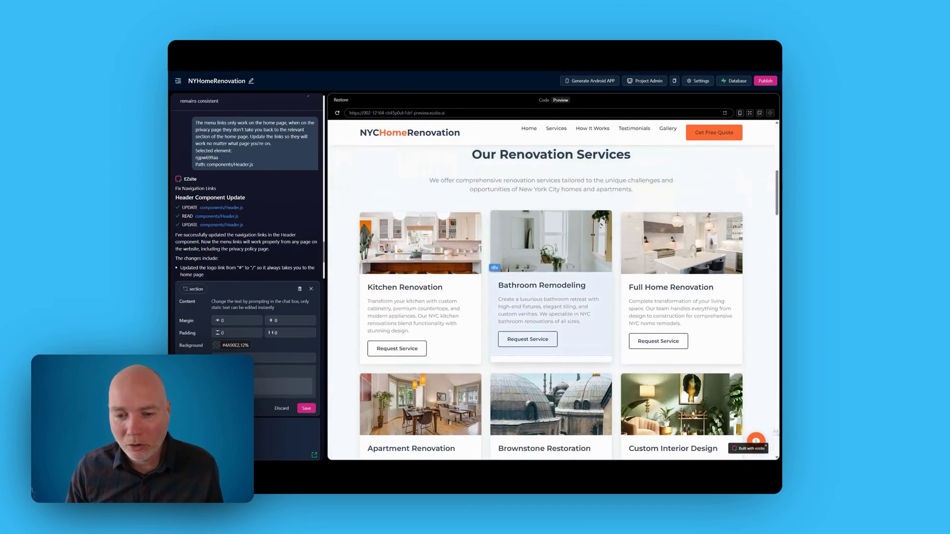
- Select the Bathroom Remodeling card image, then reselect the hero section
{"action": "left_click", "coordinate": [551, 240]}
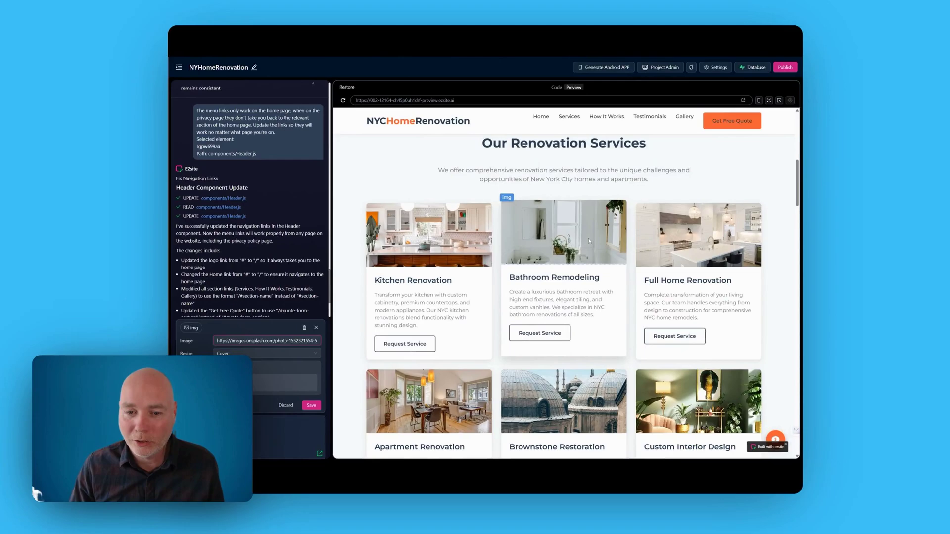
{"action": "scroll", "coordinate": [949, 0], "scroll_direction": "up", "scroll_amount": 10}
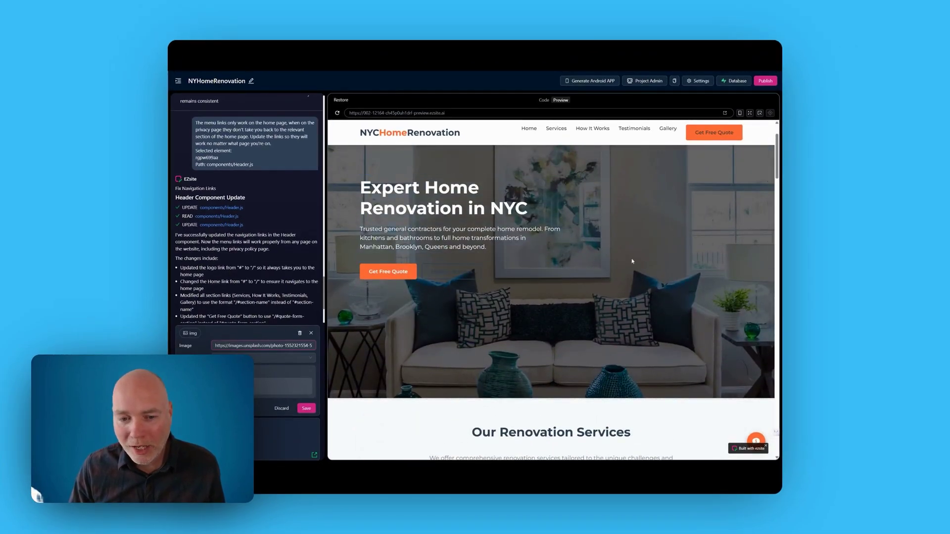
{"action": "left_click", "coordinate": [667, 202]}
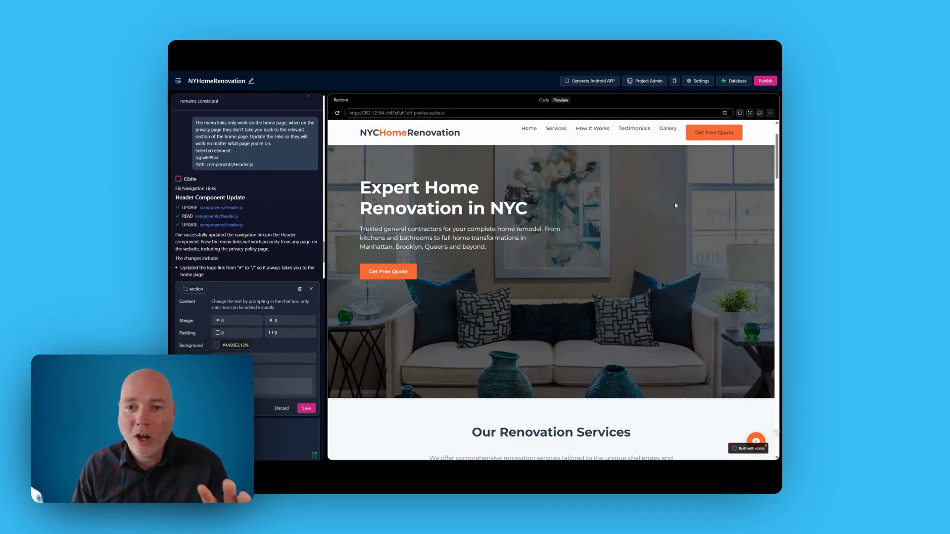
{"action": "scroll", "coordinate": [671, 207], "scroll_direction": "down", "scroll_amount": 10}
{"action": "scroll", "coordinate": [459, 287], "scroll_direction": "down", "scroll_amount": 15}
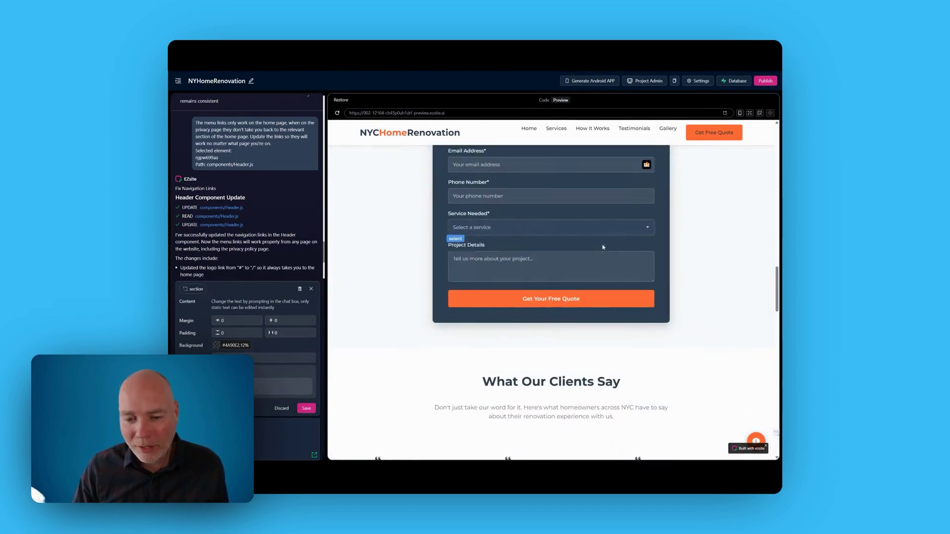
{"action": "scroll", "coordinate": [459, 287], "scroll_direction": "down", "scroll_amount": 10}
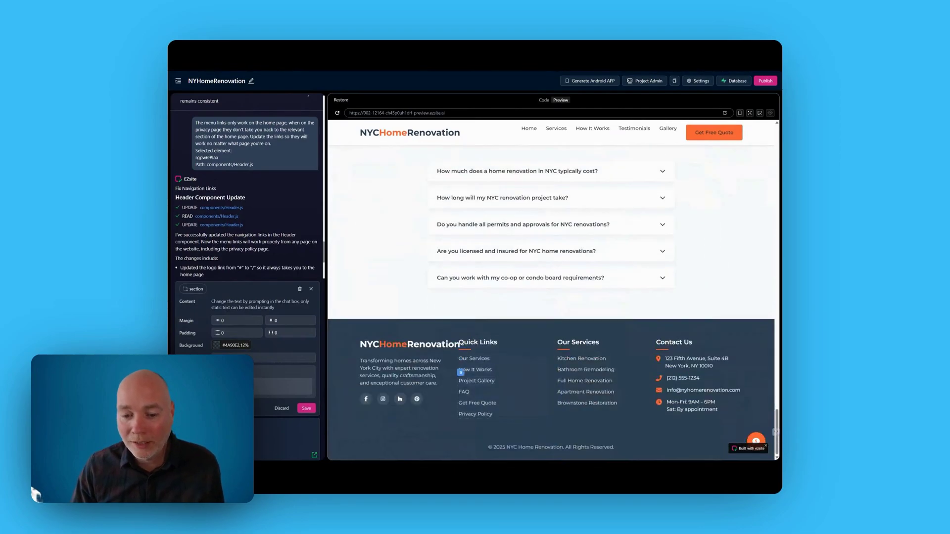
- Inspect the footer Privacy Policy link's padding, then view app.js in the source code
{"action": "left_click", "coordinate": [475, 414]}
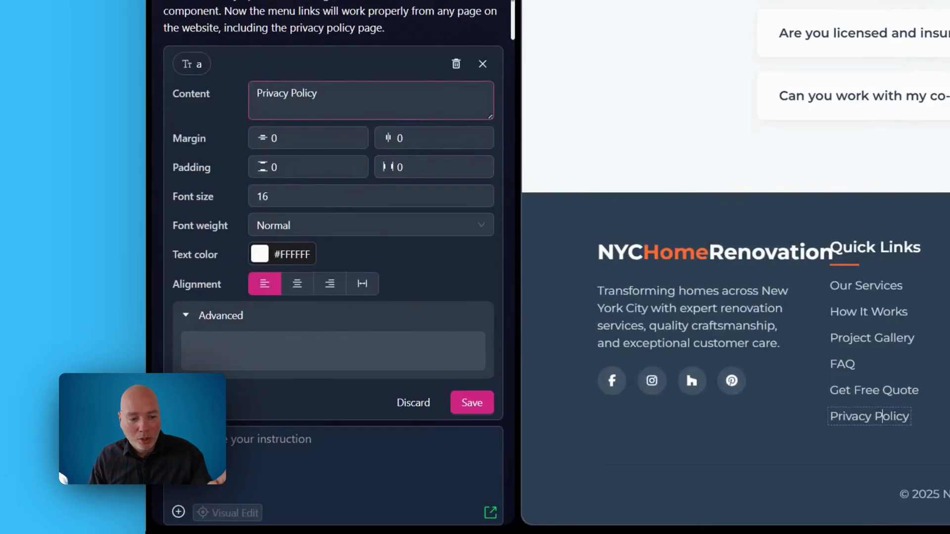
{"action": "left_click", "coordinate": [314, 177]}
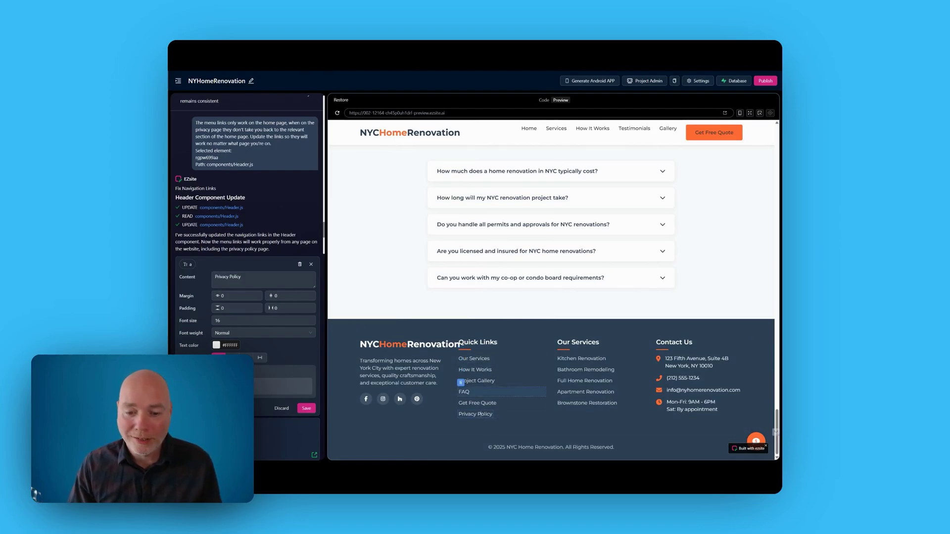
{"action": "scroll", "coordinate": [470, 371], "scroll_direction": "up", "scroll_amount": 1}
{"action": "scroll", "coordinate": [551, 289], "scroll_direction": "up", "scroll_amount": 3}
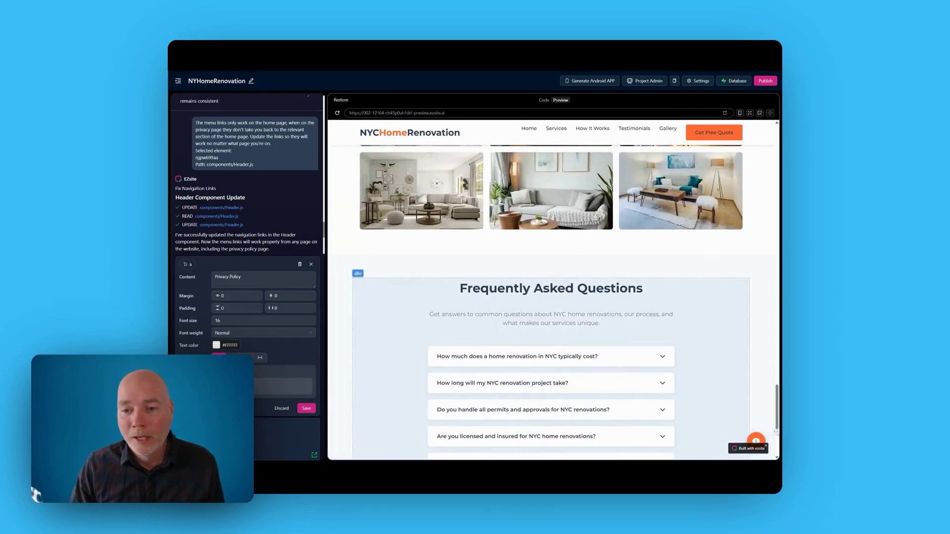
{"action": "scroll", "coordinate": [551, 289], "scroll_direction": "down", "scroll_amount": 4}
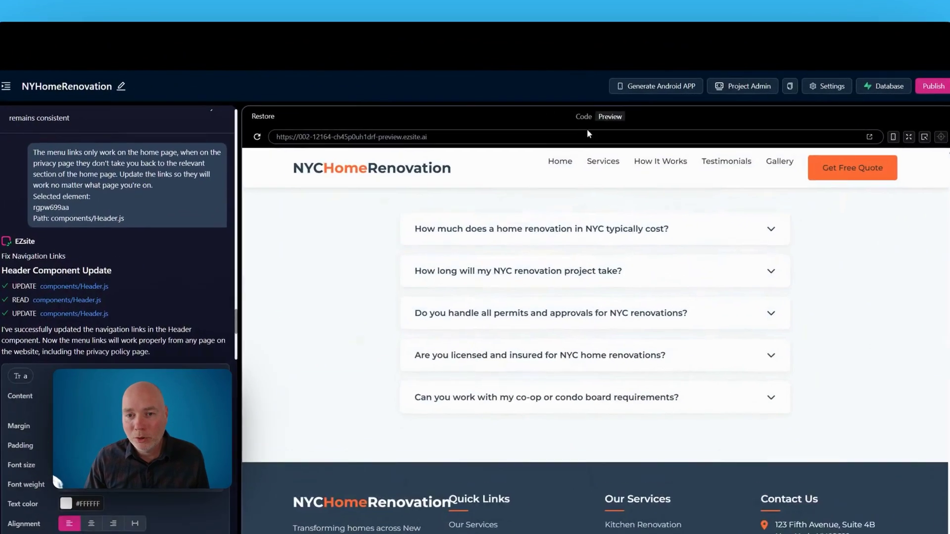
{"action": "left_click", "coordinate": [583, 116]}
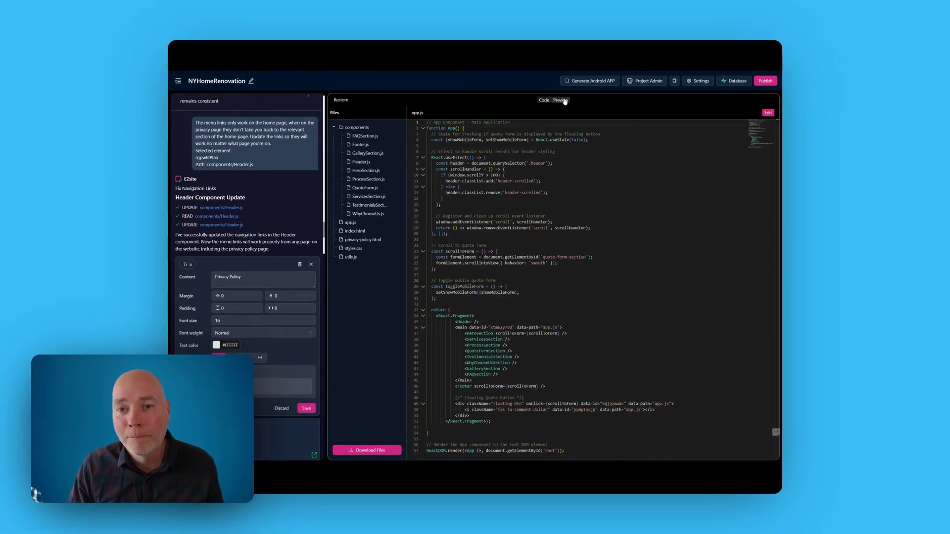
- Return to the live home page preview and open the main EZsite navigation sidebar
{"action": "left_click", "coordinate": [563, 100]}
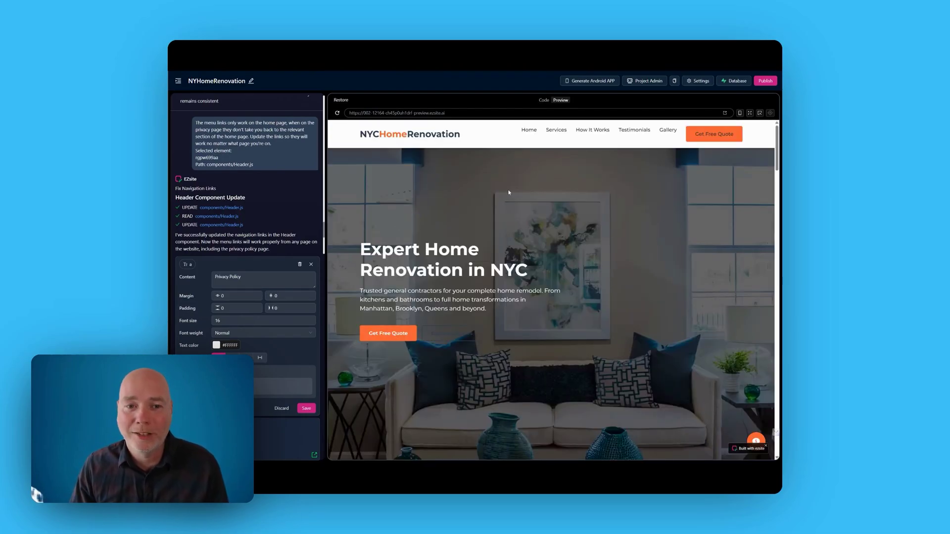
{"action": "scroll", "coordinate": [514, 203], "scroll_direction": "down", "scroll_amount": 3}
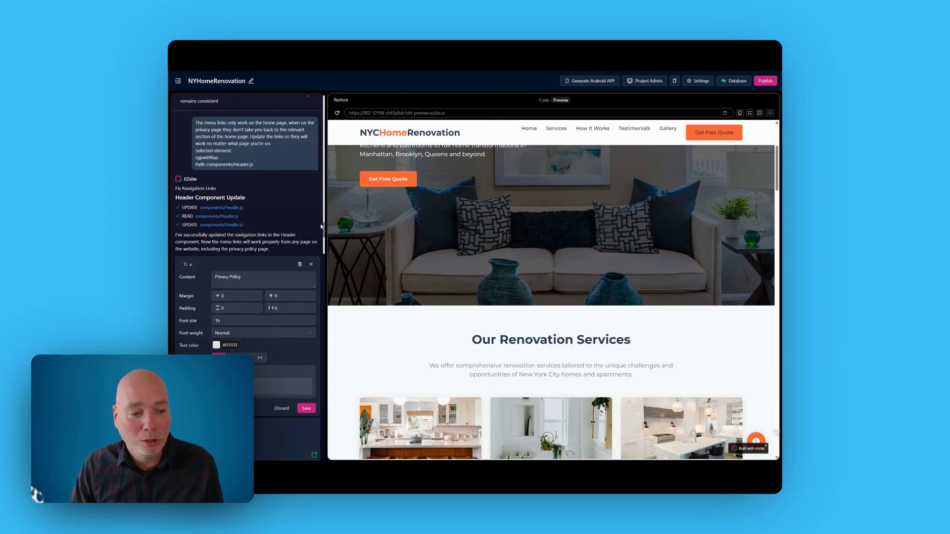
{"action": "left_click", "coordinate": [178, 81]}
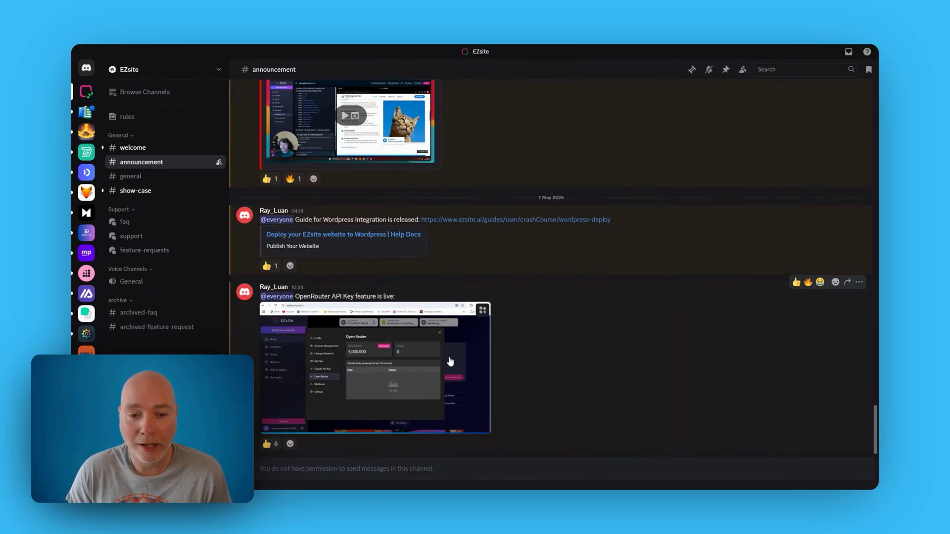
- Enlarge the OpenRouter API key feature screenshot from the announcement
{"action": "left_click", "coordinate": [376, 366]}
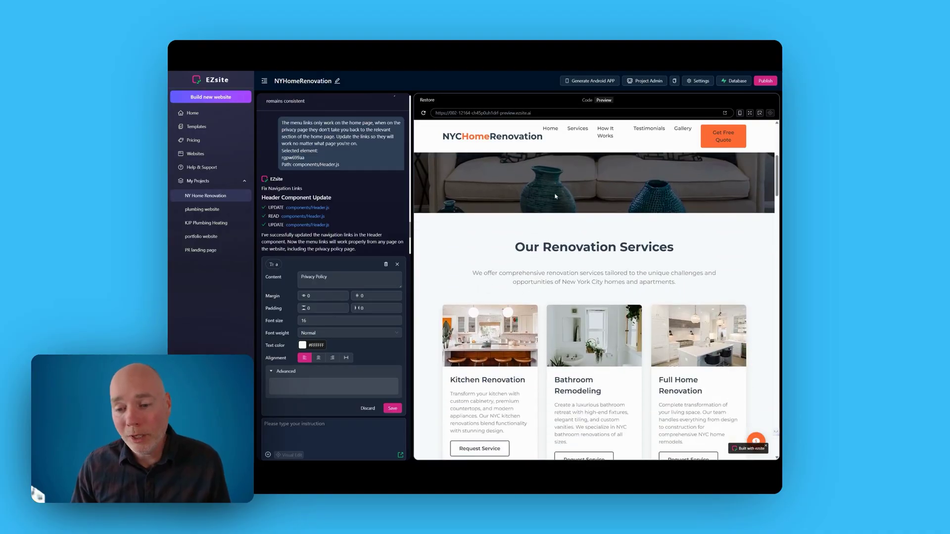
{"action": "scroll", "coordinate": [555, 197], "scroll_direction": "down", "scroll_amount": 15}
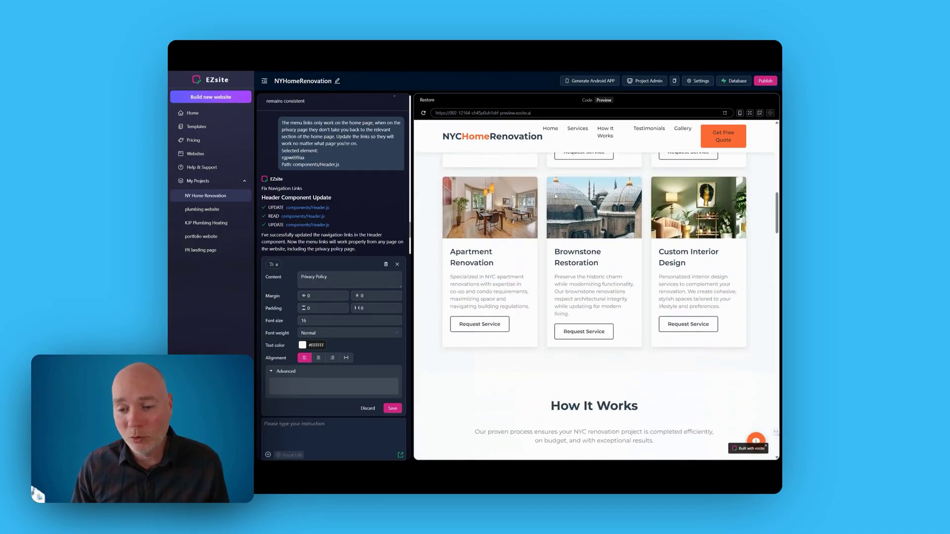
{"action": "scroll", "coordinate": [555, 196], "scroll_direction": "down", "scroll_amount": 3}
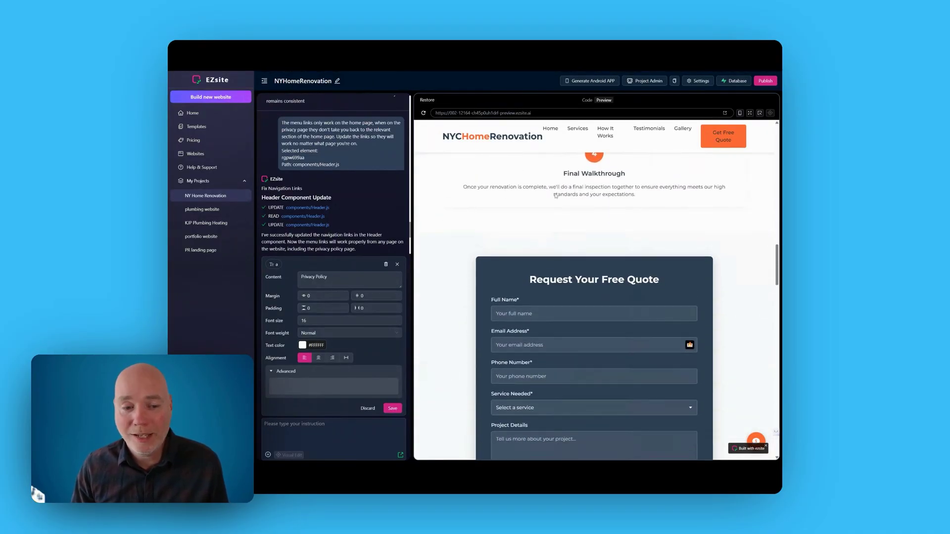
{"action": "scroll", "coordinate": [495, 218], "scroll_direction": "up", "scroll_amount": 15}
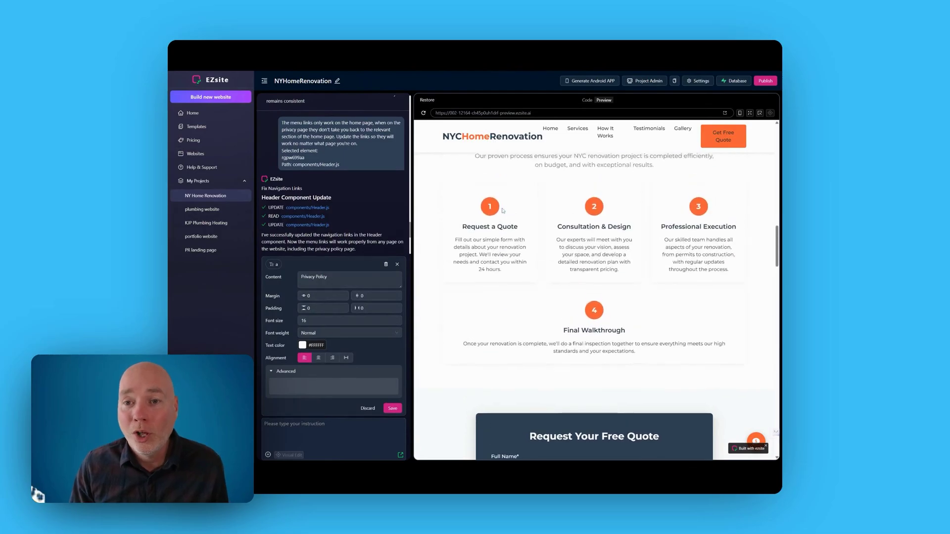
{"action": "scroll", "coordinate": [561, 216], "scroll_direction": "up", "scroll_amount": 1}
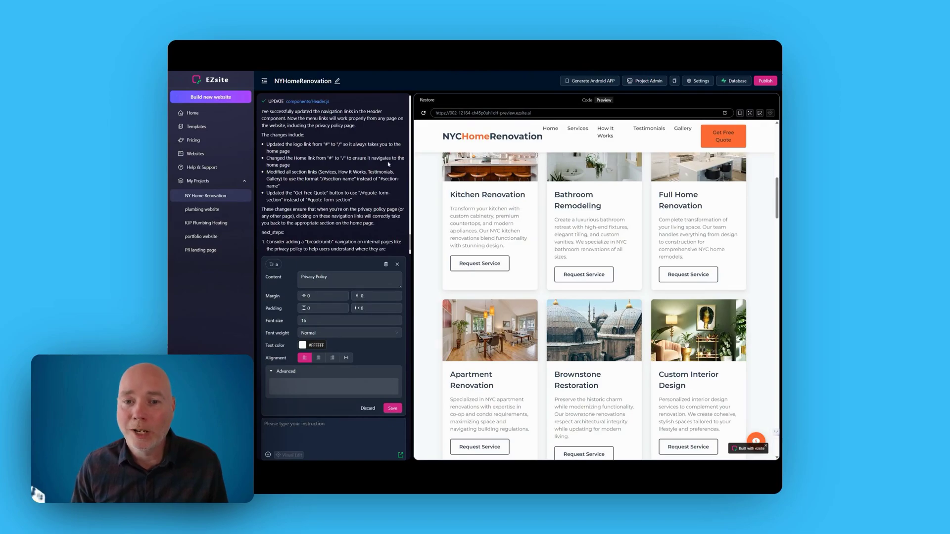
{"action": "scroll", "coordinate": [388, 164], "scroll_direction": "up", "scroll_amount": 3}
{"action": "scroll", "coordinate": [512, 193], "scroll_direction": "up", "scroll_amount": 10}
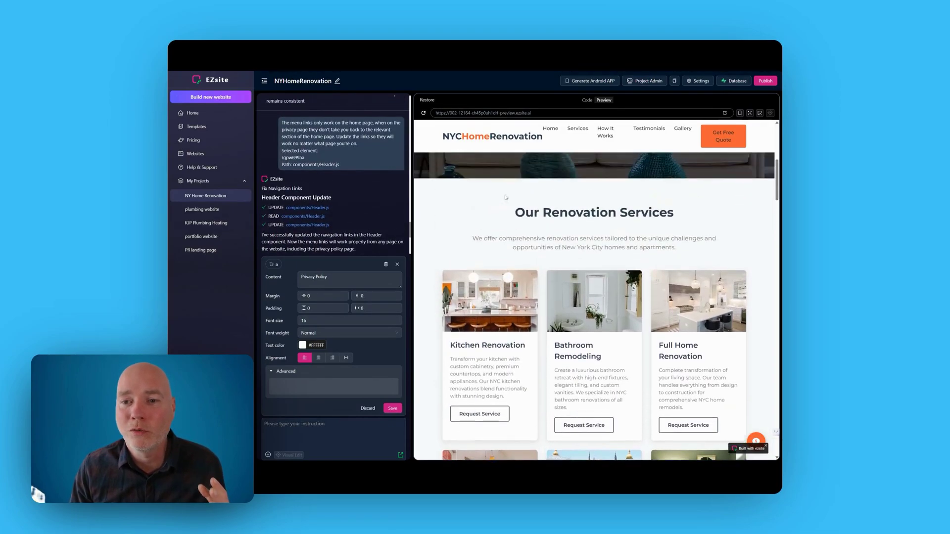